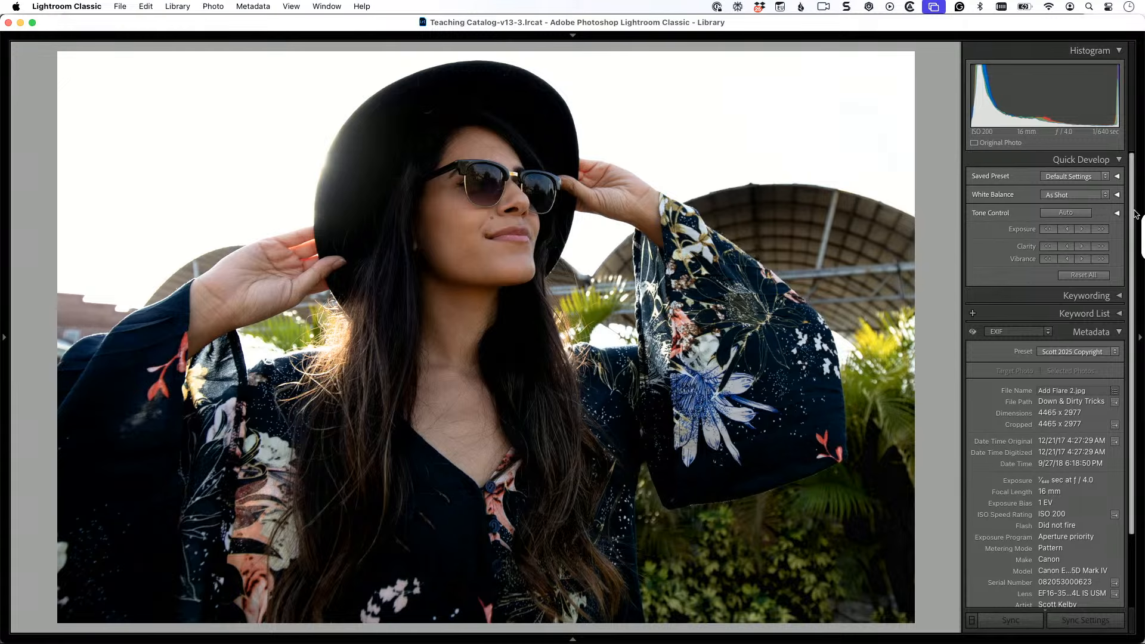
# Step: Apply automatic tone adjustments to the portrait in the Develop module
pyautogui.press('d')
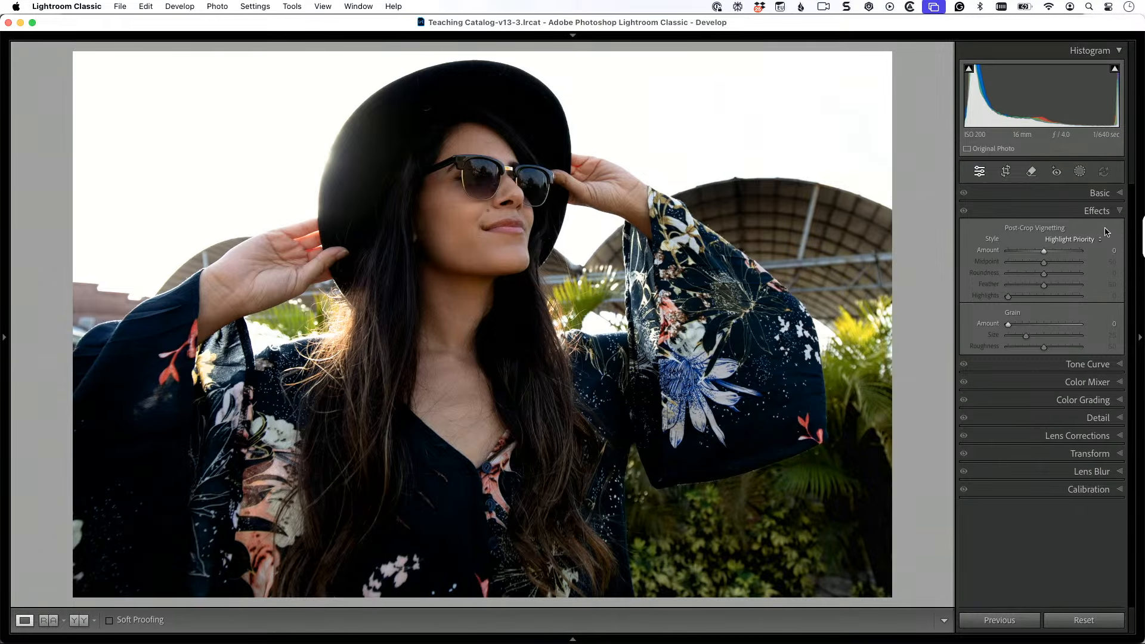
pyautogui.click(1037, 212)
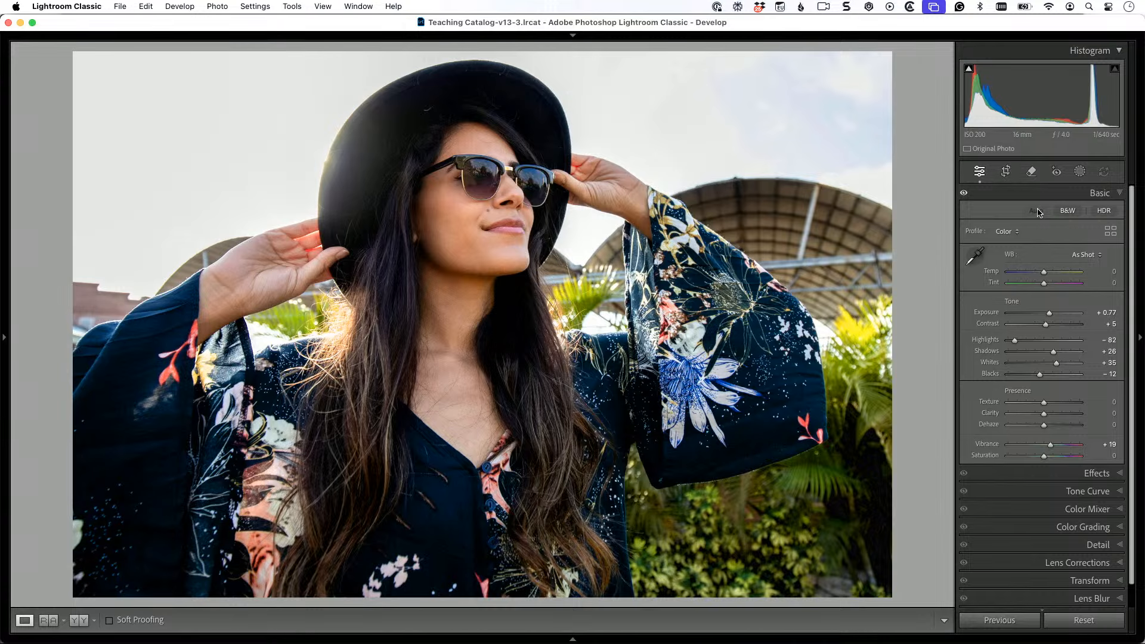
# Step: Send a copy of the portrait with Lightroom adjustments to ON1 Effects 2025 and switch to ON1 Photo RAW MAX 2025
pyautogui.click(217, 7)
pyautogui.moveTo(248, 83)
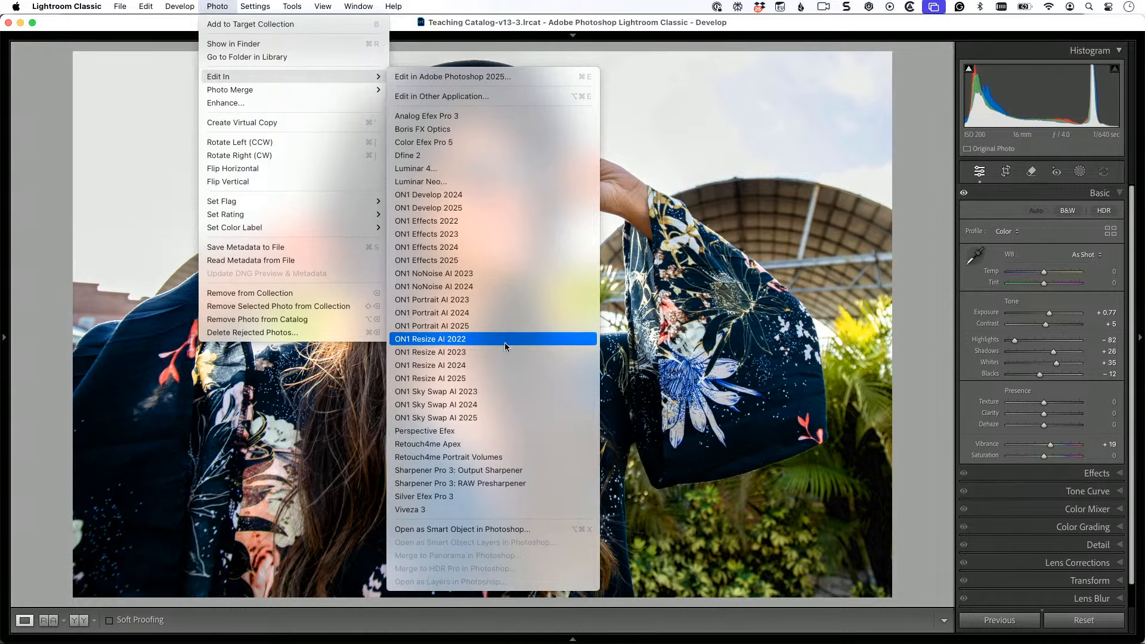
pyautogui.click(507, 260)
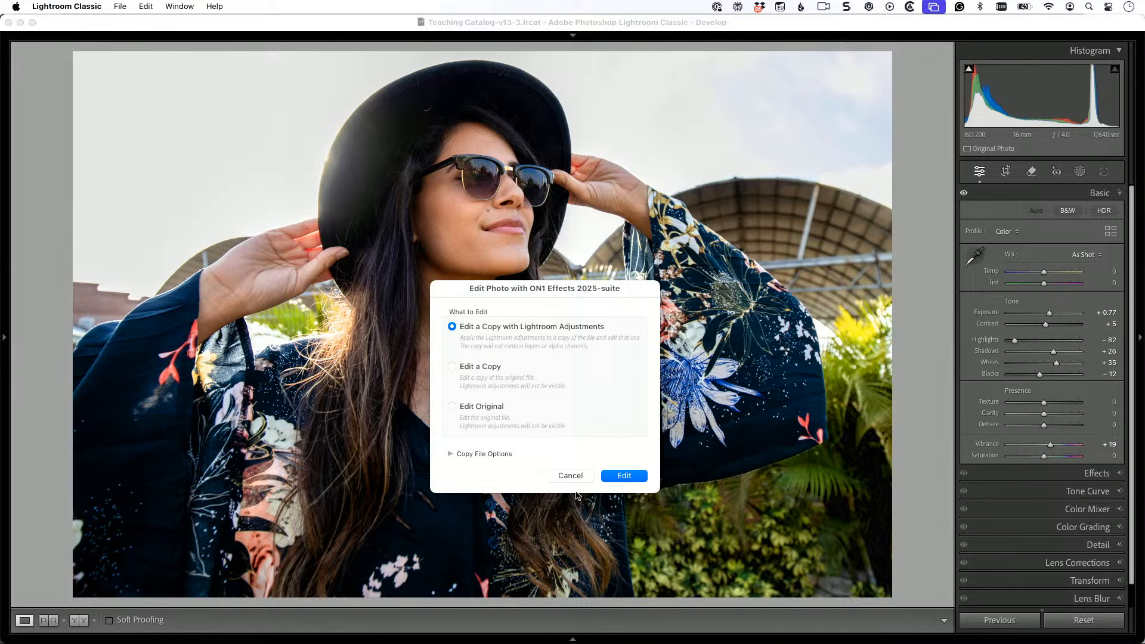
pyautogui.click(625, 475)
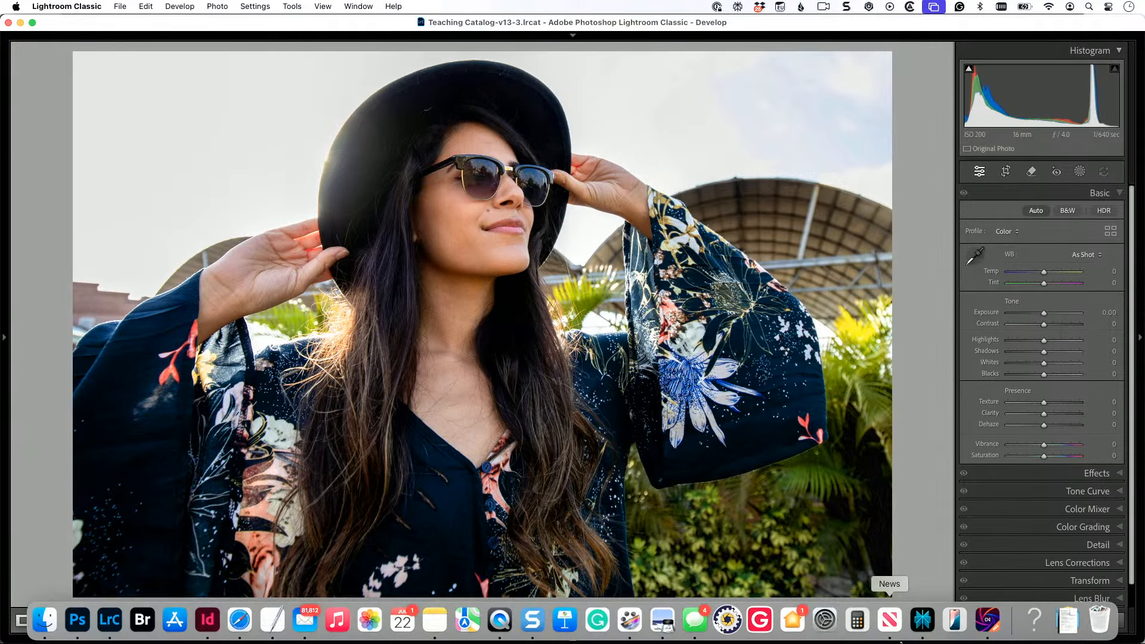
pyautogui.click(991, 623)
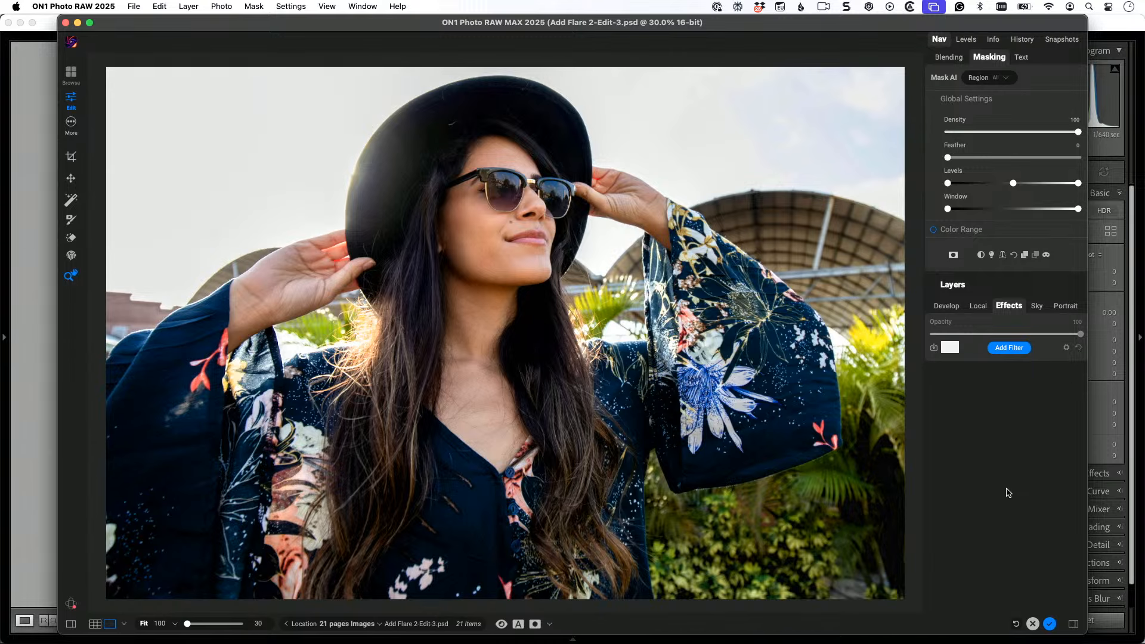
# Step: Add a Sun Flare filter to the photo and apply its Sun Star style
pyautogui.click(1009, 348)
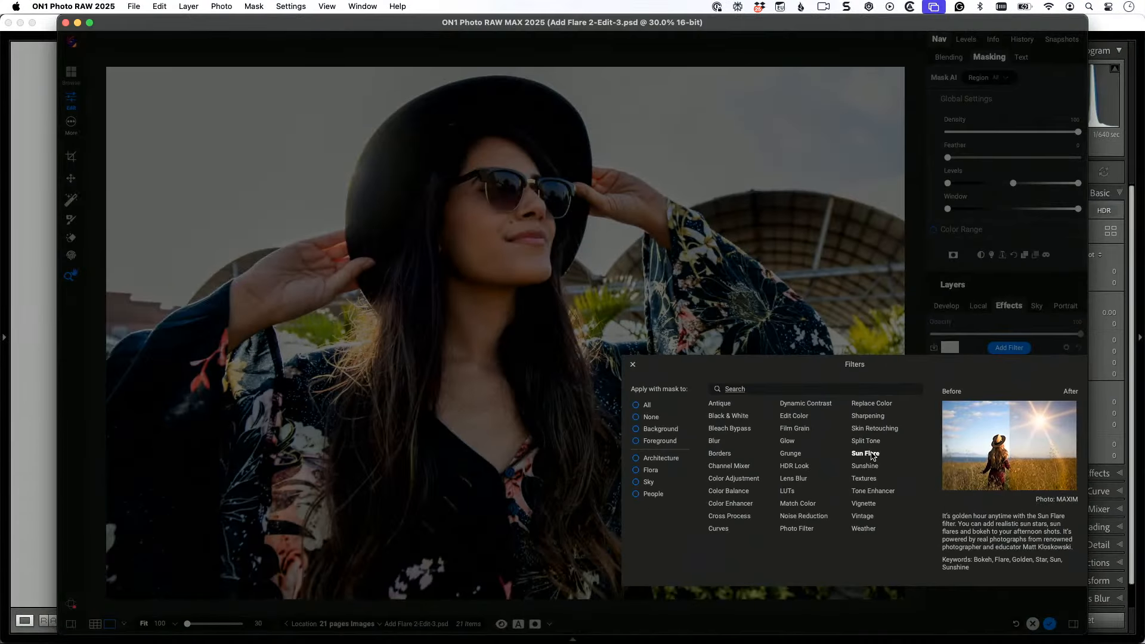
pyautogui.click(865, 454)
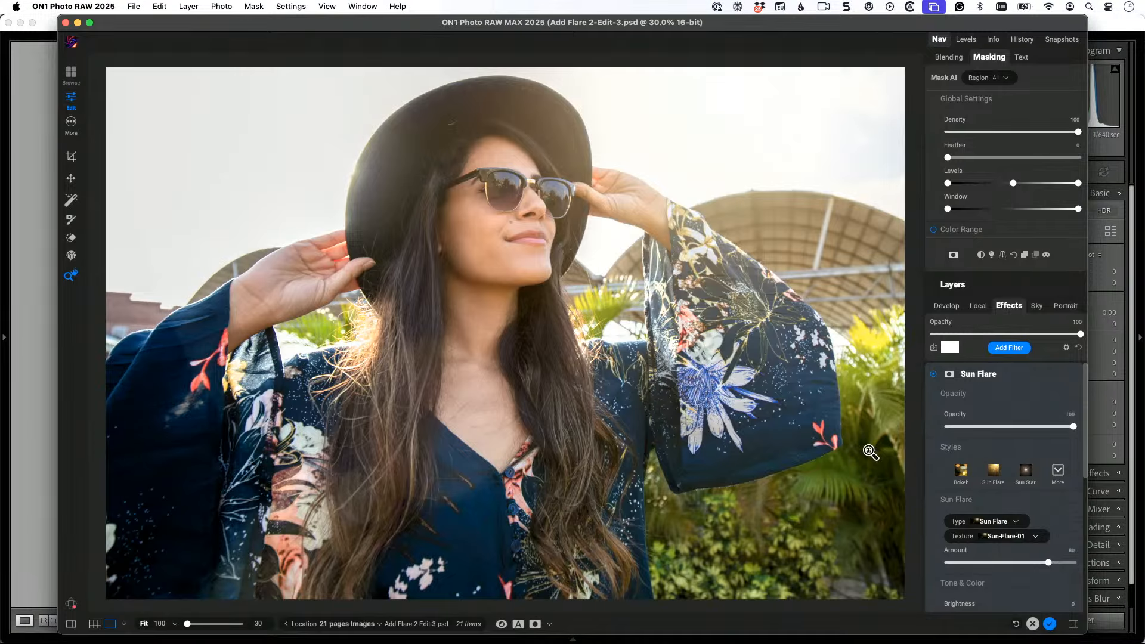
pyautogui.click(1024, 475)
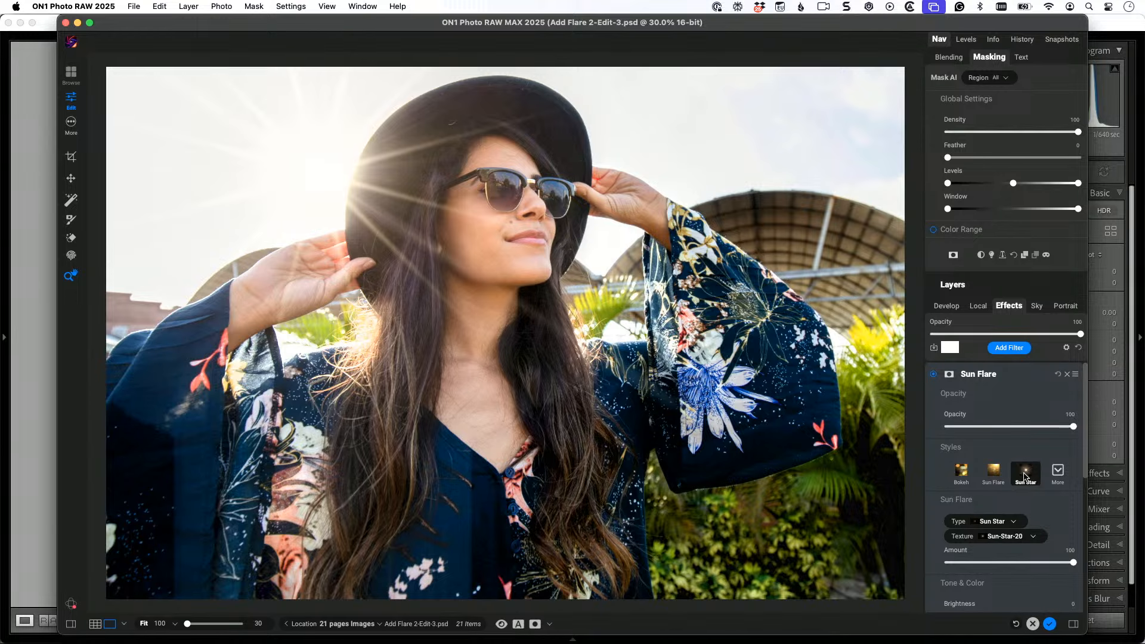
# Step: Set the sun star's Hue Shift to -7 and its Scale to 53
pyautogui.scroll(-1, 1025, 477)
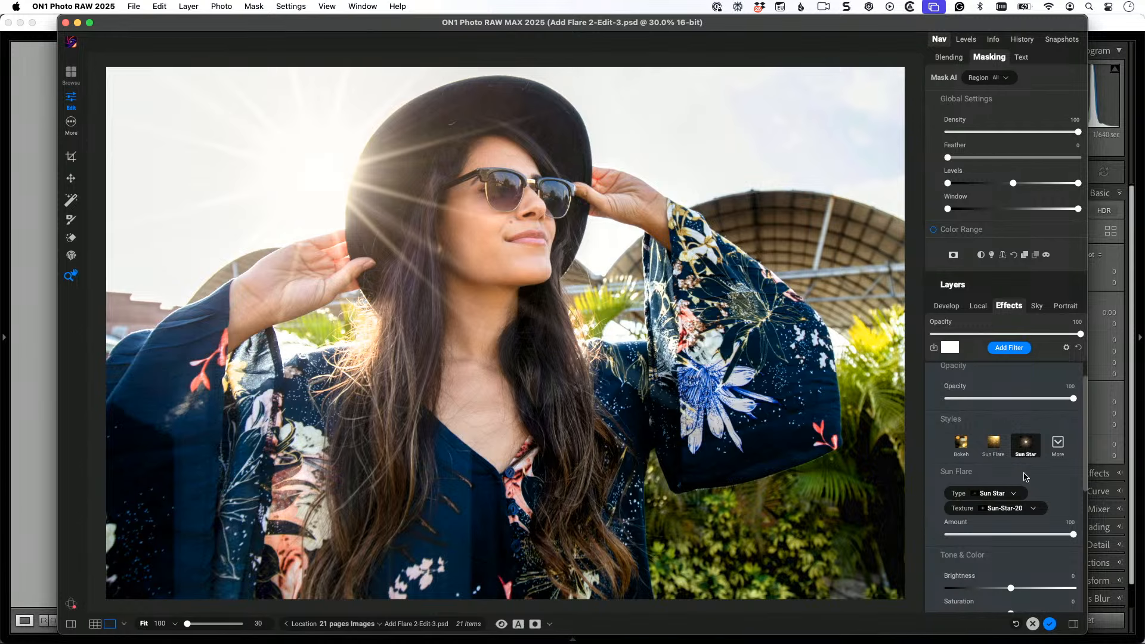
pyautogui.scroll(-5, 1024, 476)
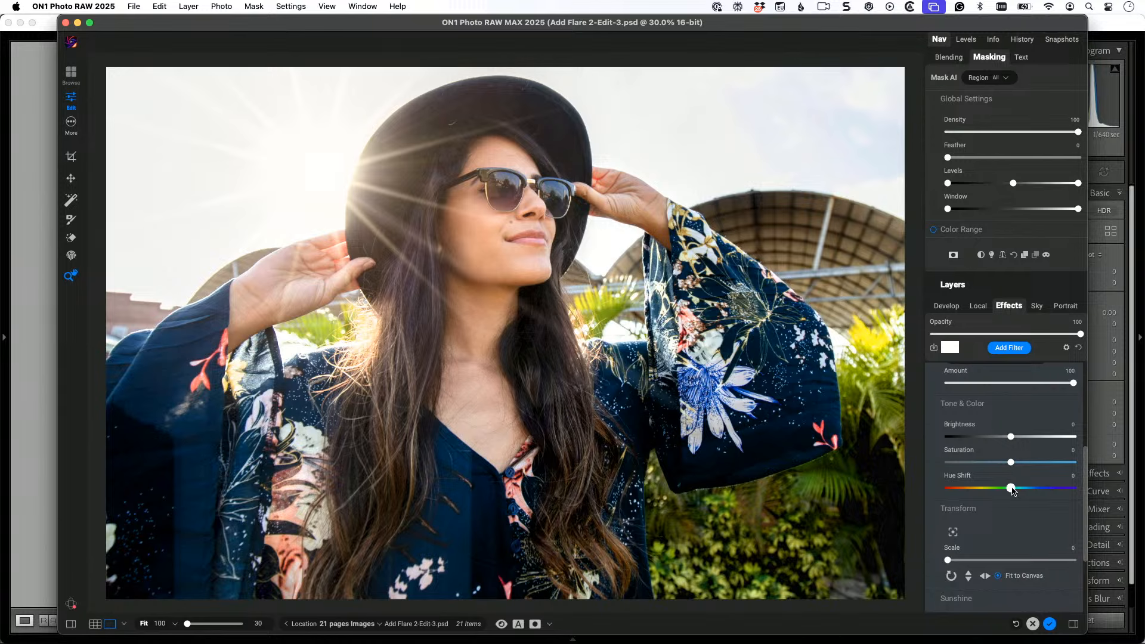
pyautogui.moveTo(1010, 488)
pyautogui.mouseDown()
pyautogui.moveTo(987, 491)
pyautogui.moveTo(1000, 488)
pyautogui.mouseUp()
pyautogui.moveTo(948, 560); pyautogui.dragTo(1015, 576)
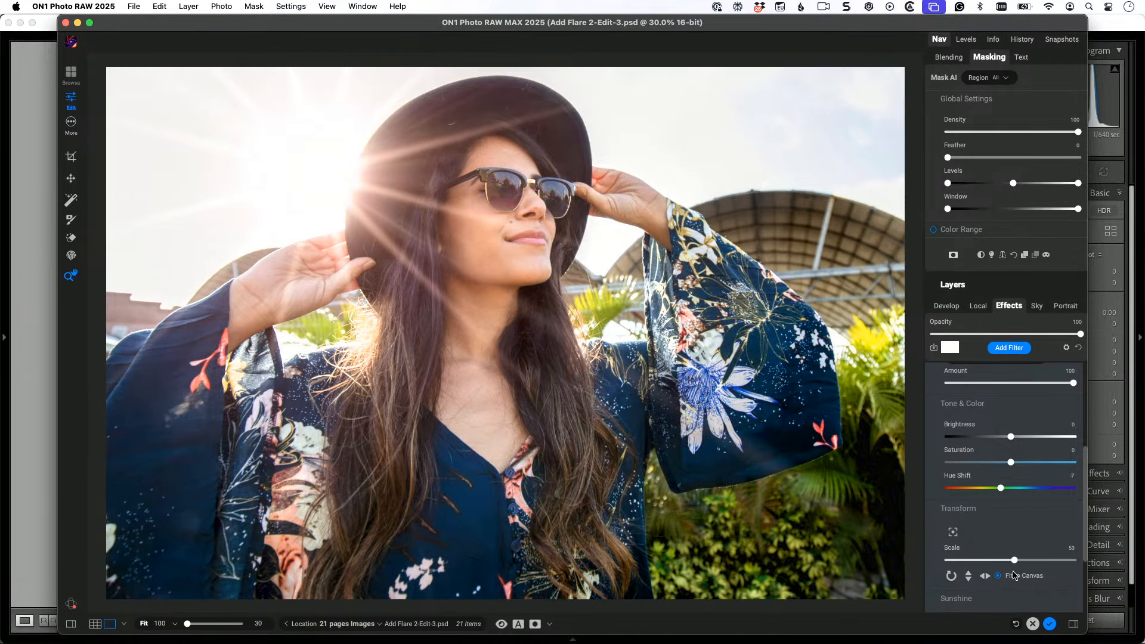
# Step: Move the sun star closer to the woman's hat brim and fine-tune the filter's Sunshine Warmth
pyautogui.click(954, 534)
pyautogui.moveTo(341, 188); pyautogui.dragTo(348, 188)
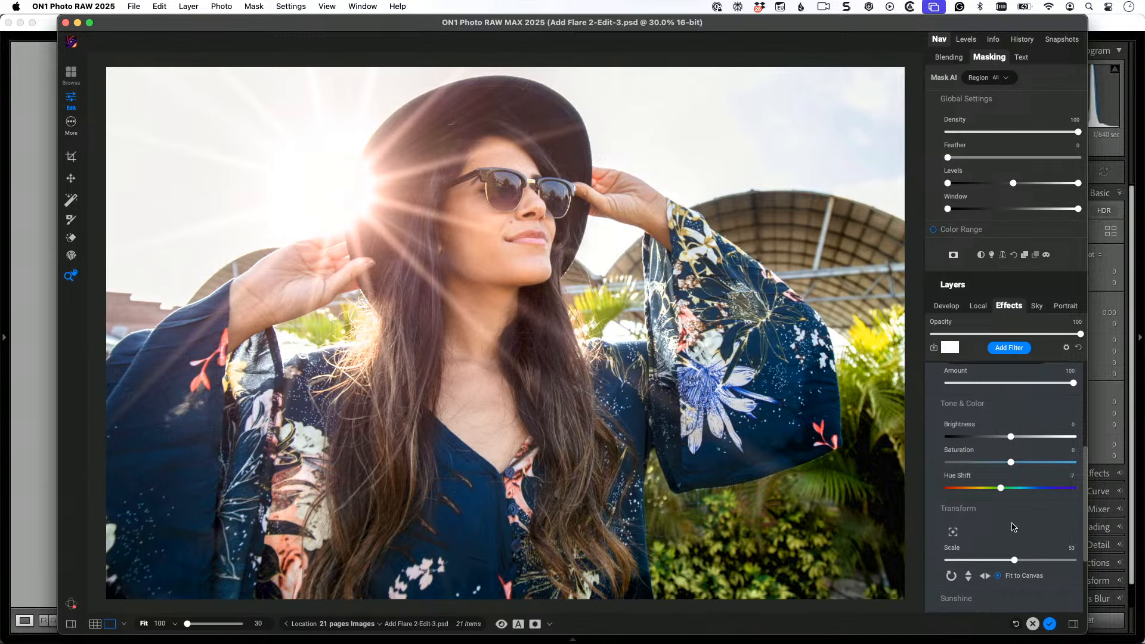
pyautogui.scroll(-3, 1012, 526)
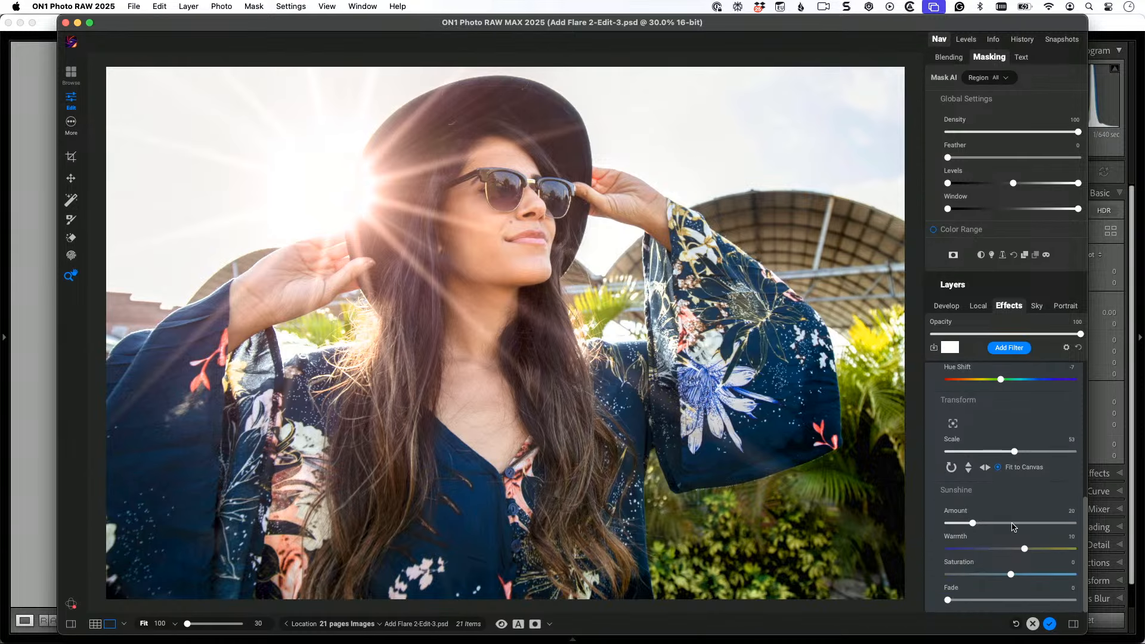
pyautogui.moveTo(1025, 551)
pyautogui.mouseDown()
pyautogui.moveTo(1044, 552)
pyautogui.moveTo(1022, 553)
pyautogui.mouseUp()
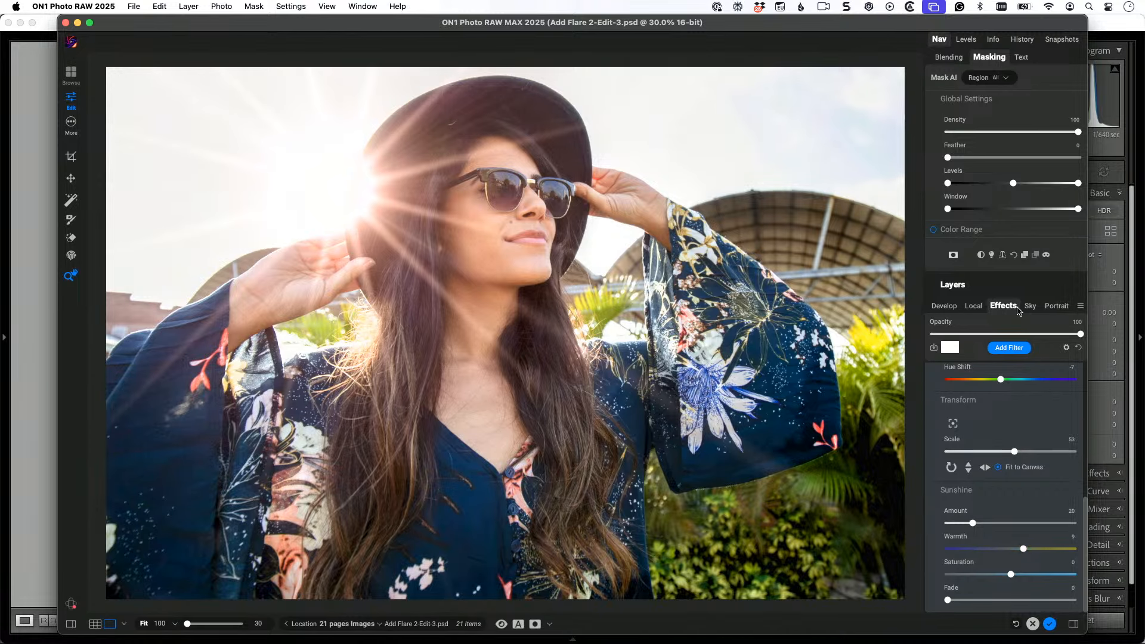
# Step: Add a Color Enhancer filter and warm the photo with Temperature 180 and Tint 9
pyautogui.click(1014, 350)
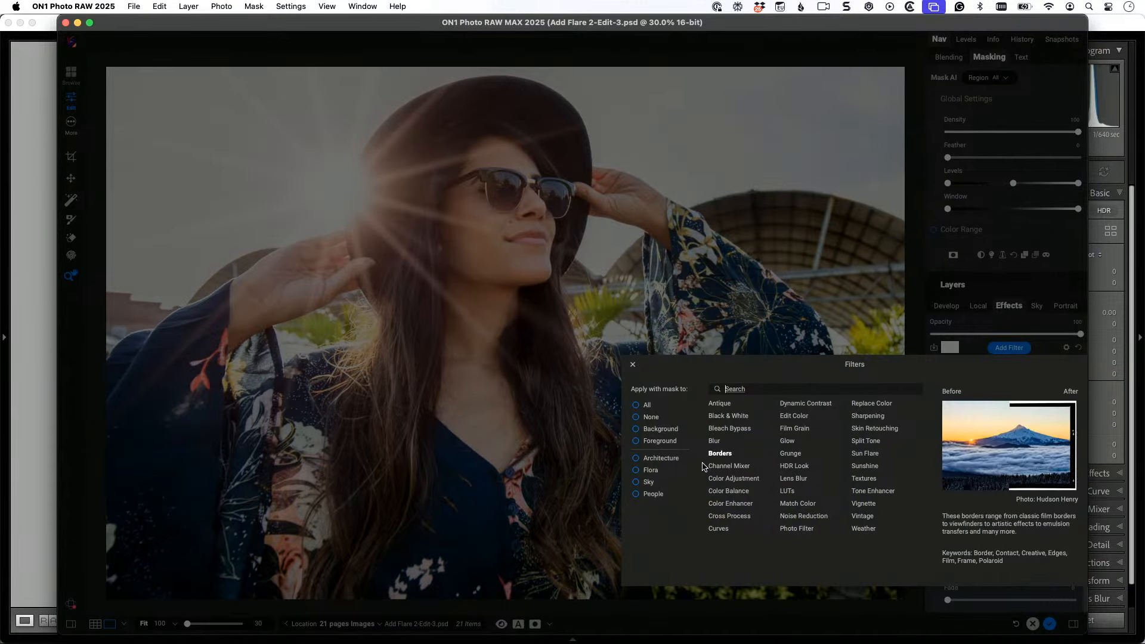
pyautogui.click(737, 505)
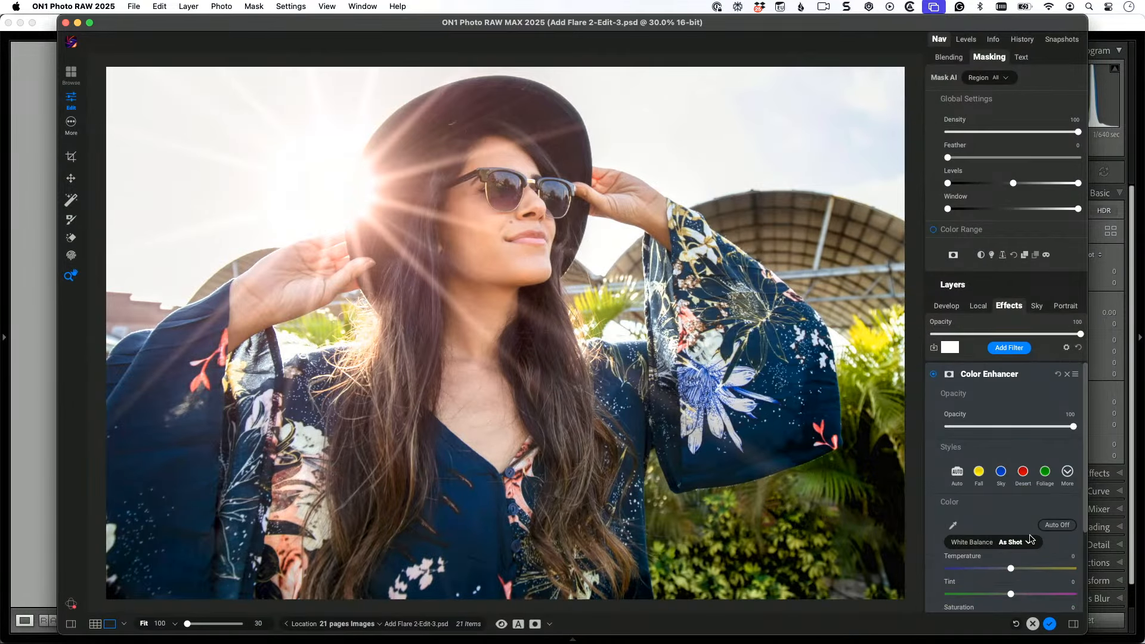
pyautogui.scroll(-2, 1029, 538)
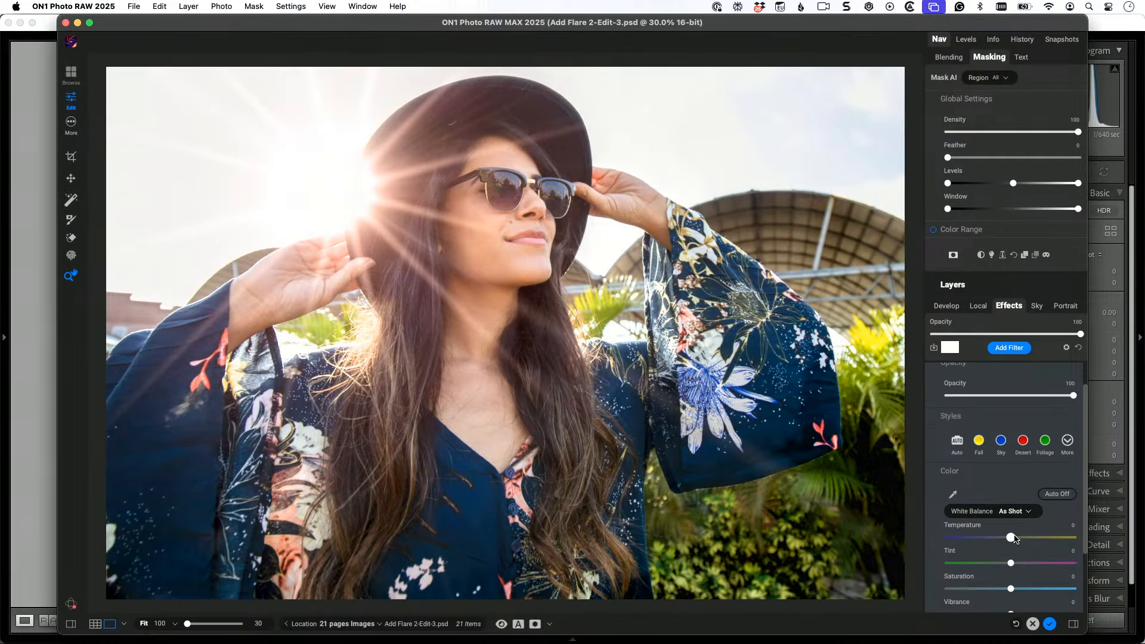
pyautogui.moveTo(1014, 538); pyautogui.dragTo(1022, 564)
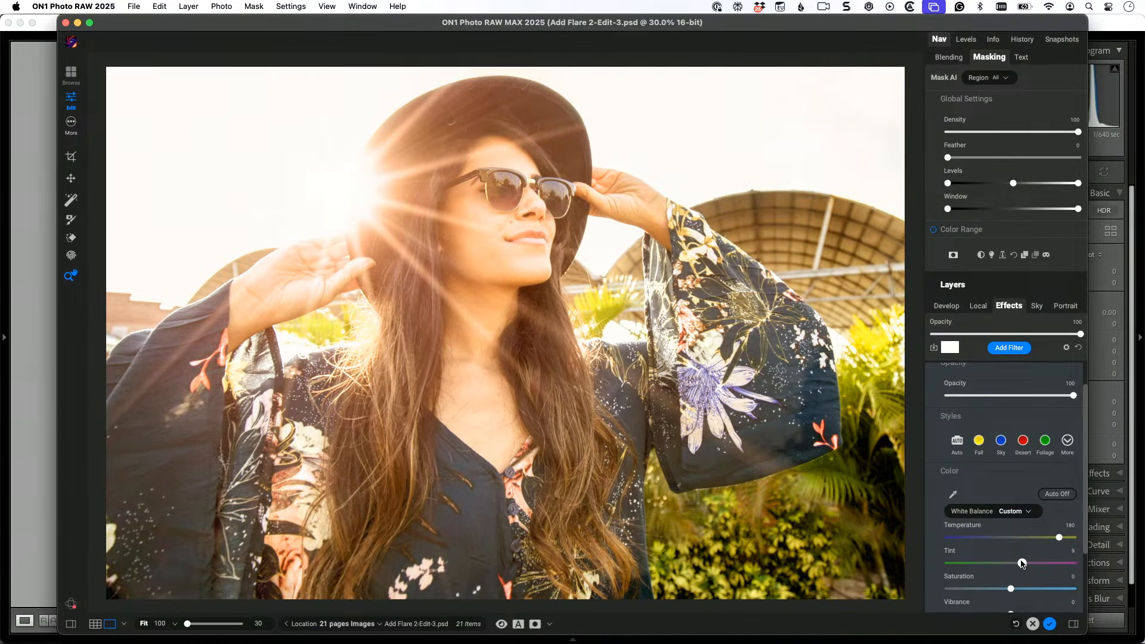
# Step: Compare the photo before and after the filters by switching the effects preview off and on
pyautogui.press('super+p')
pyautogui.press('super+p')
pyautogui.press('super+p')
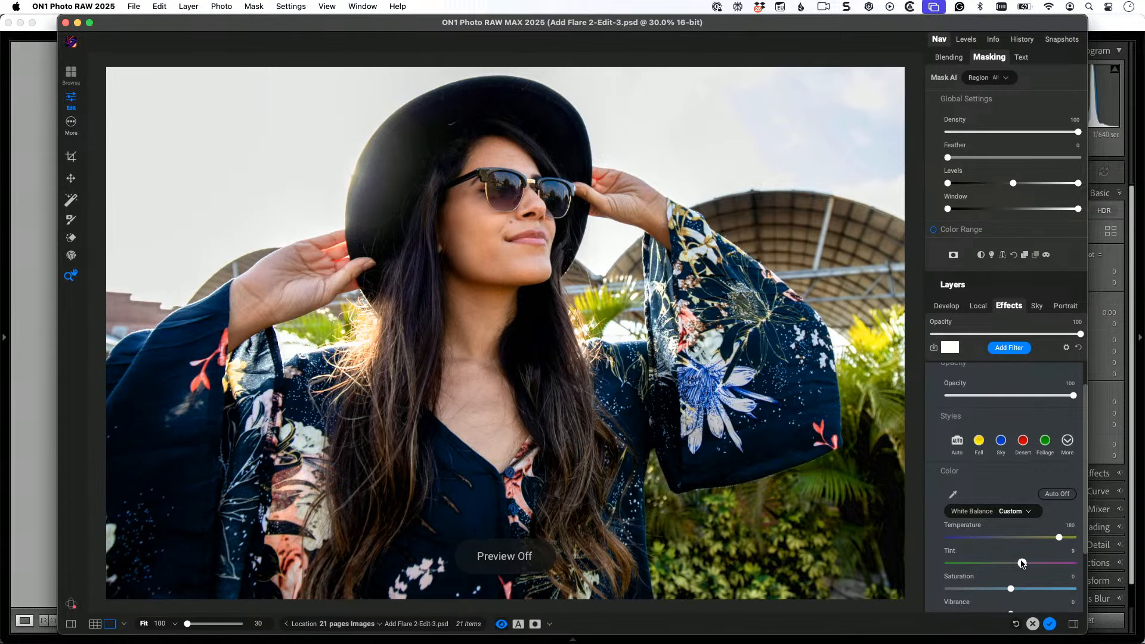
pyautogui.press('p')
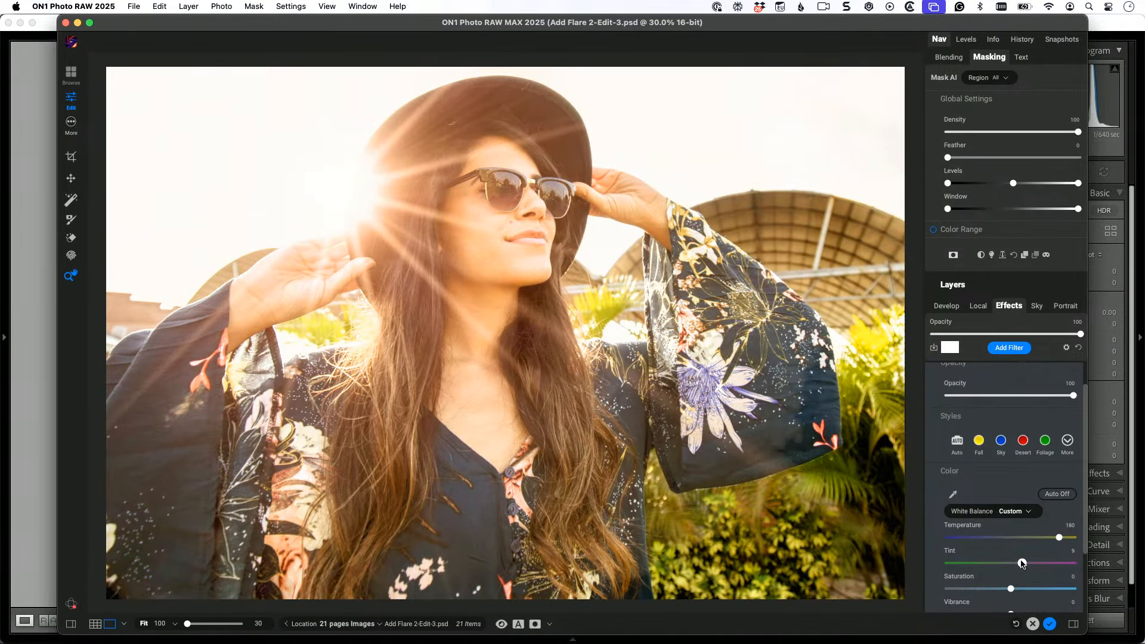
pyautogui.press('p')
pyautogui.press('p')
# Step: Reopen the Sun Flare filter's settings and change its flare from Sun Star to Sun Flare
pyautogui.scroll(1, 1030, 438)
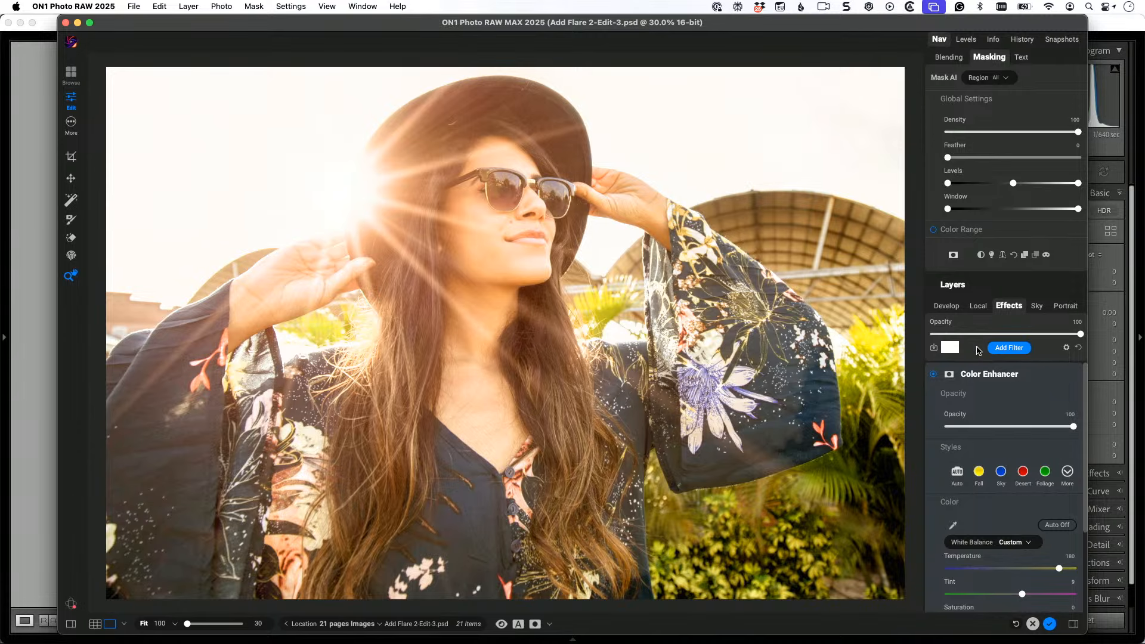
pyautogui.scroll(-4, 1000, 395)
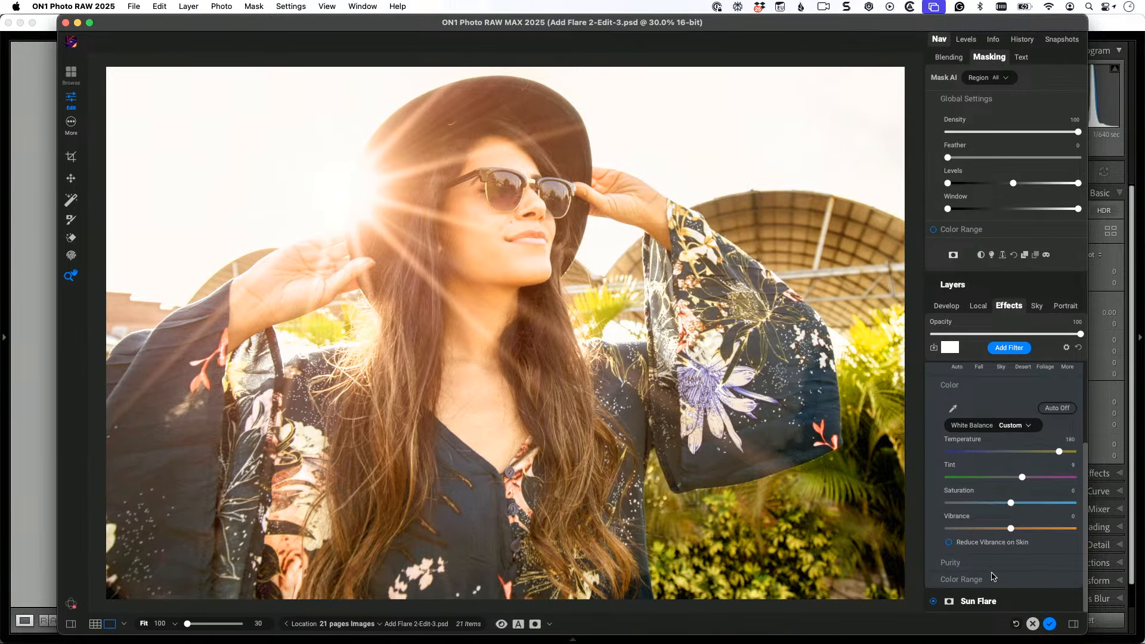
pyautogui.click(981, 602)
pyautogui.scroll(-2, 1001, 477)
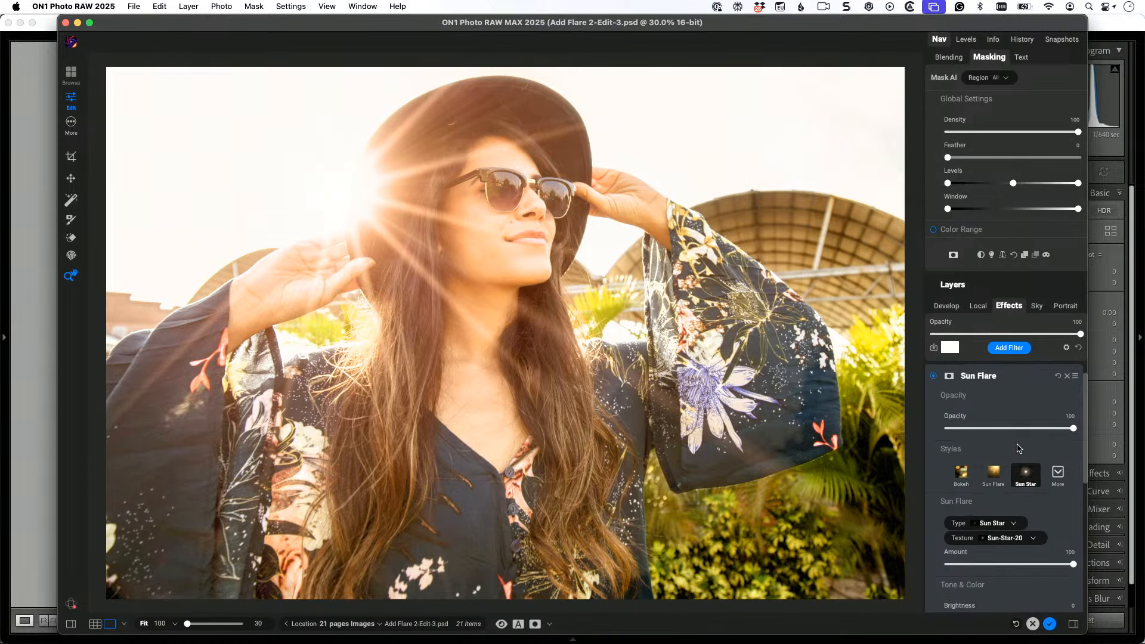
pyautogui.click(998, 474)
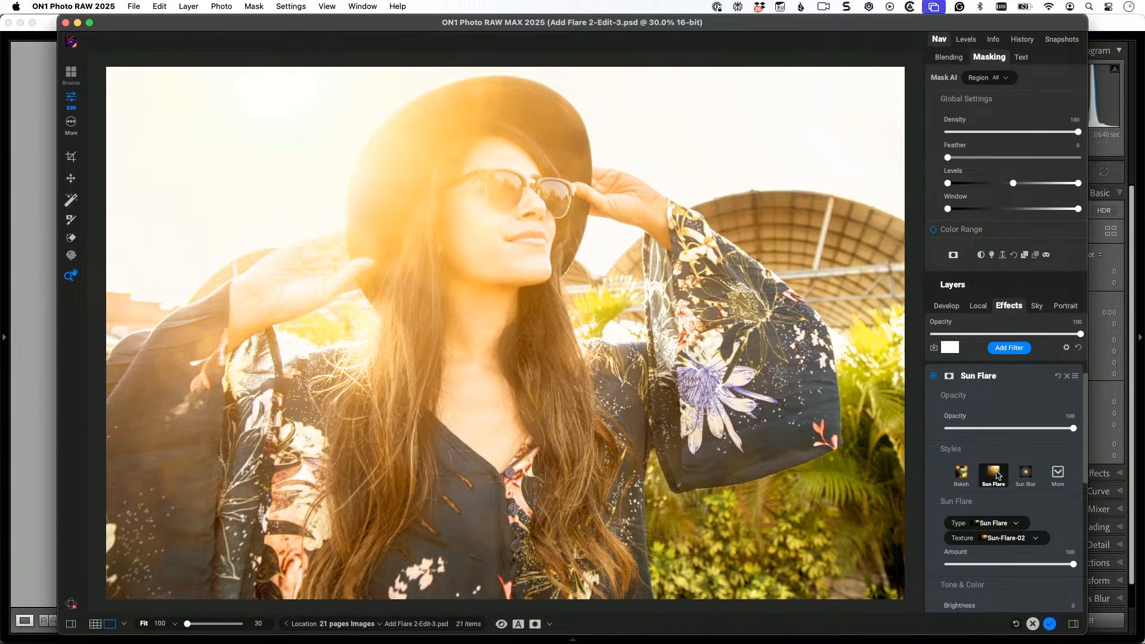
pyautogui.click(996, 475)
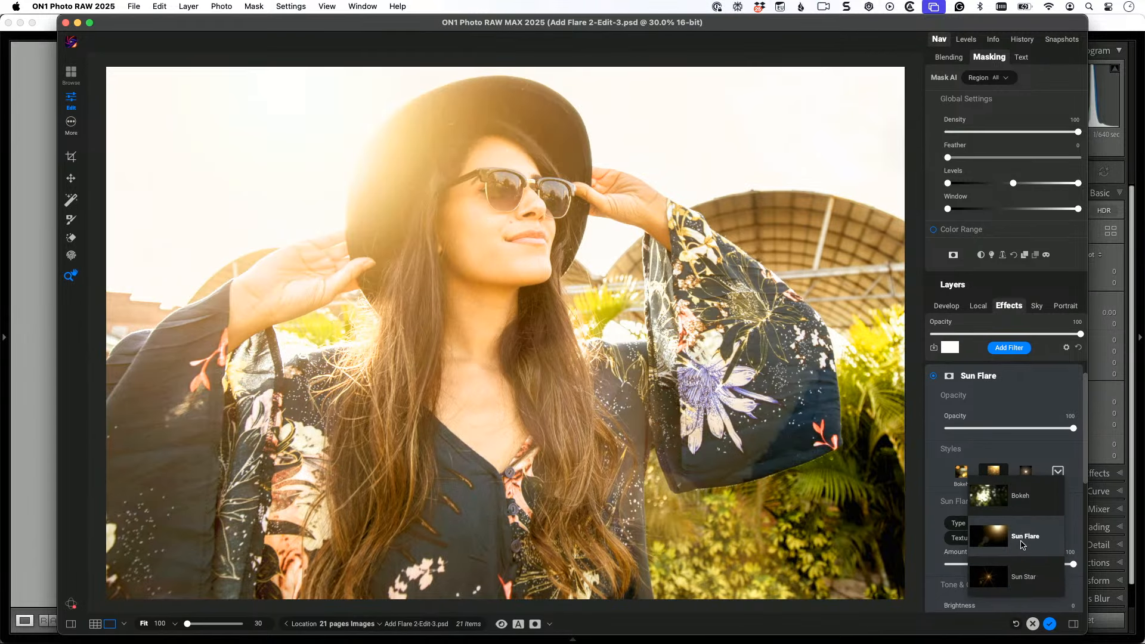
pyautogui.click(1021, 539)
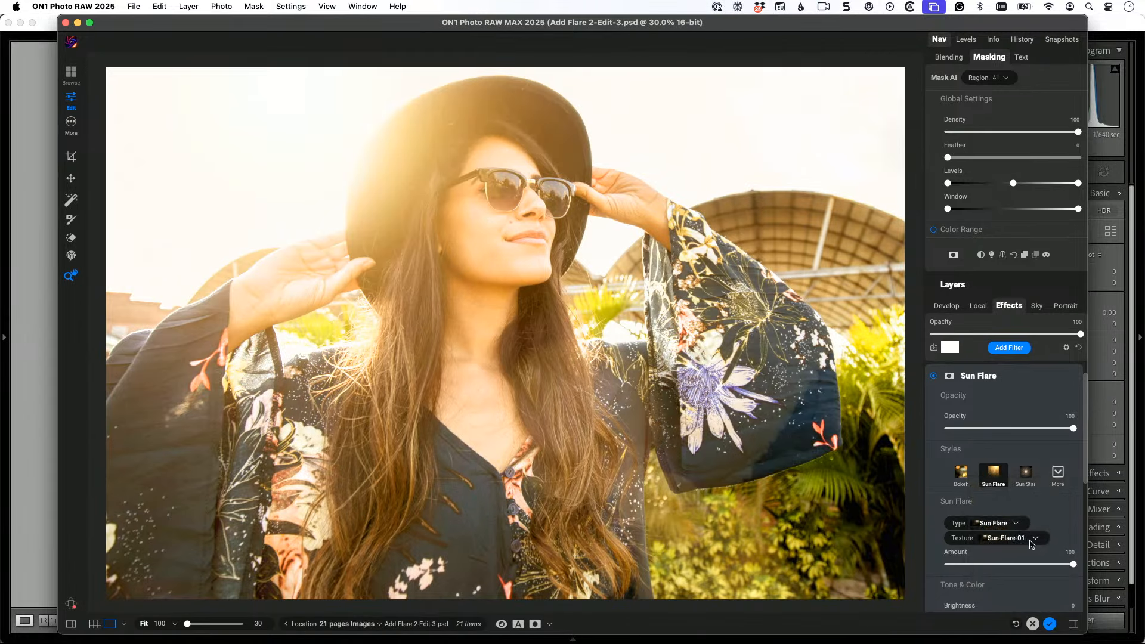
# Step: Choose the Sun-Flare-02 texture for the flare and set its Amount to 63
pyautogui.click(1029, 538)
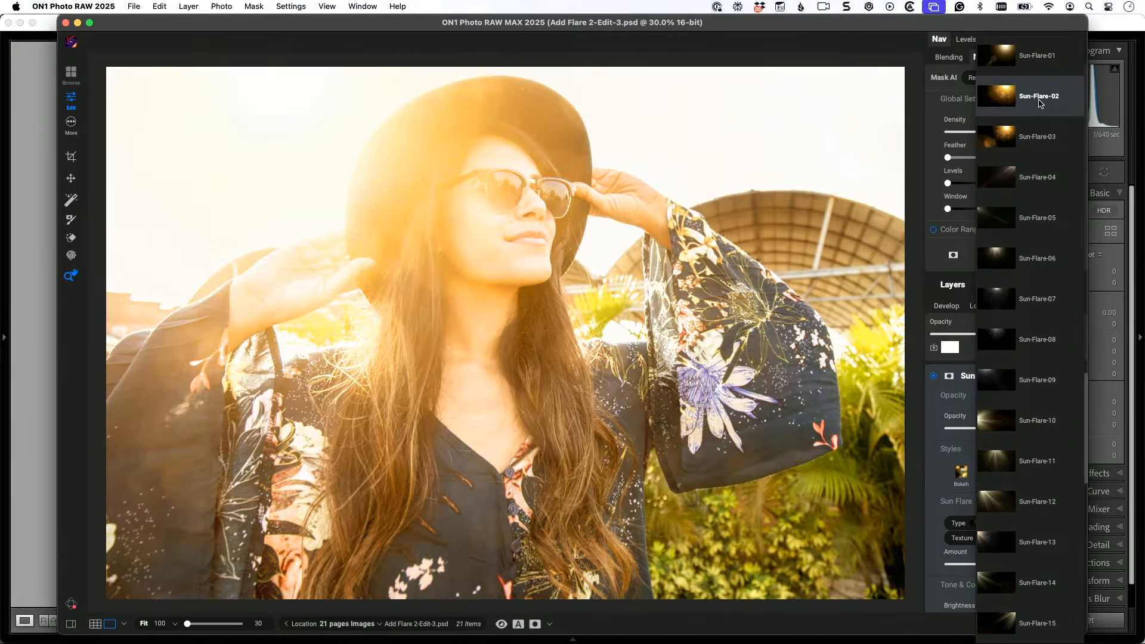
pyautogui.click(1039, 98)
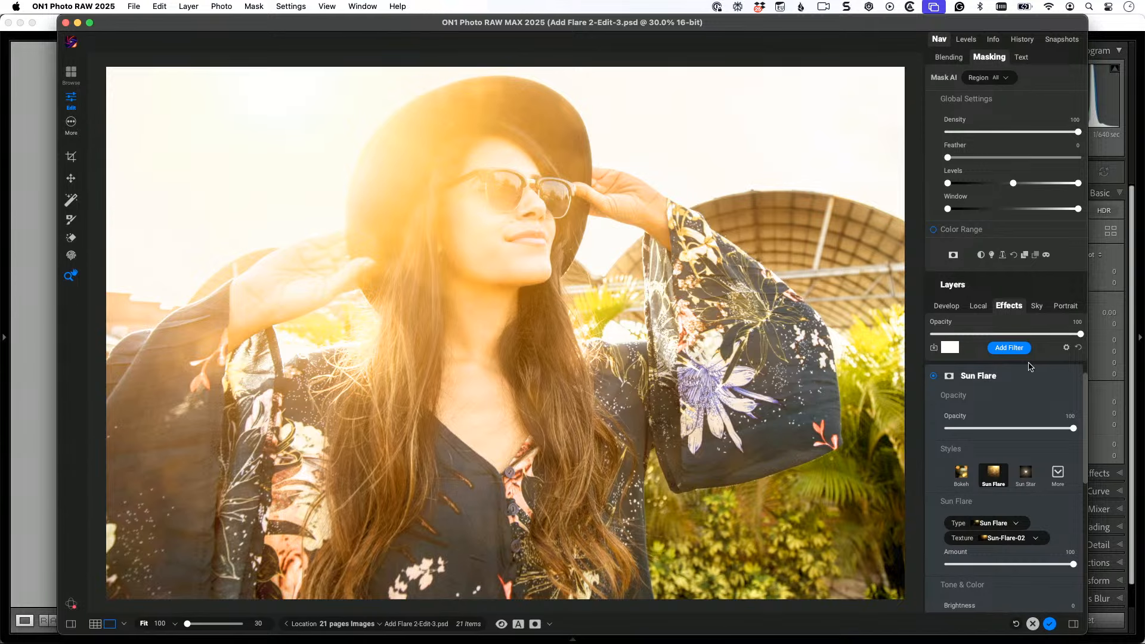
pyautogui.scroll(-1, 1028, 366)
pyautogui.scroll(1, 1028, 366)
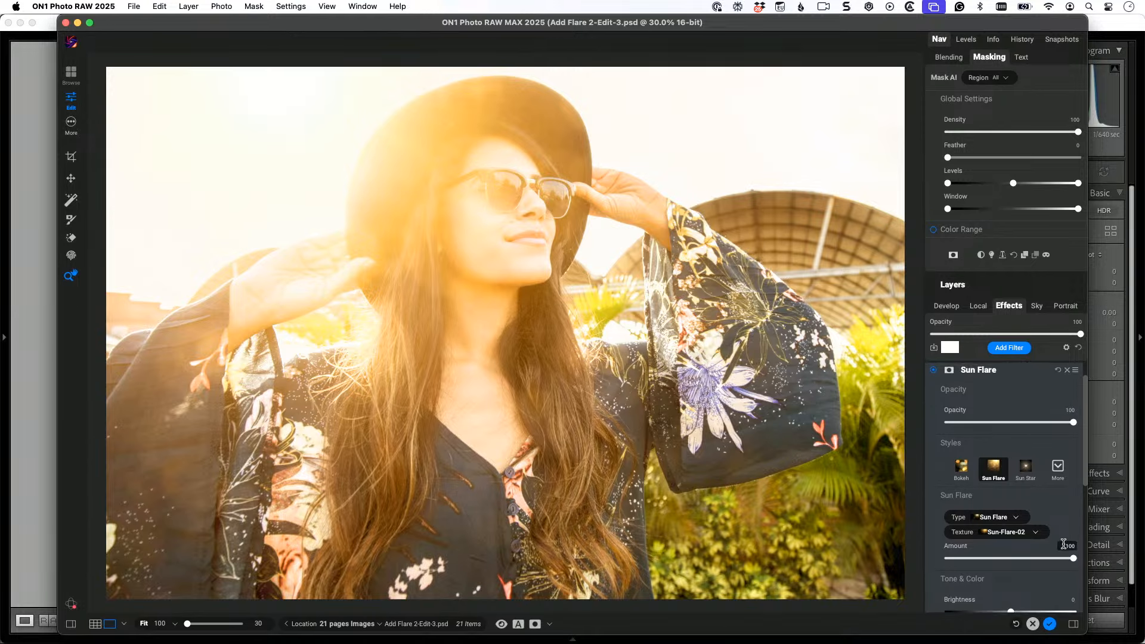
pyautogui.moveTo(1073, 559); pyautogui.dragTo(1027, 559)
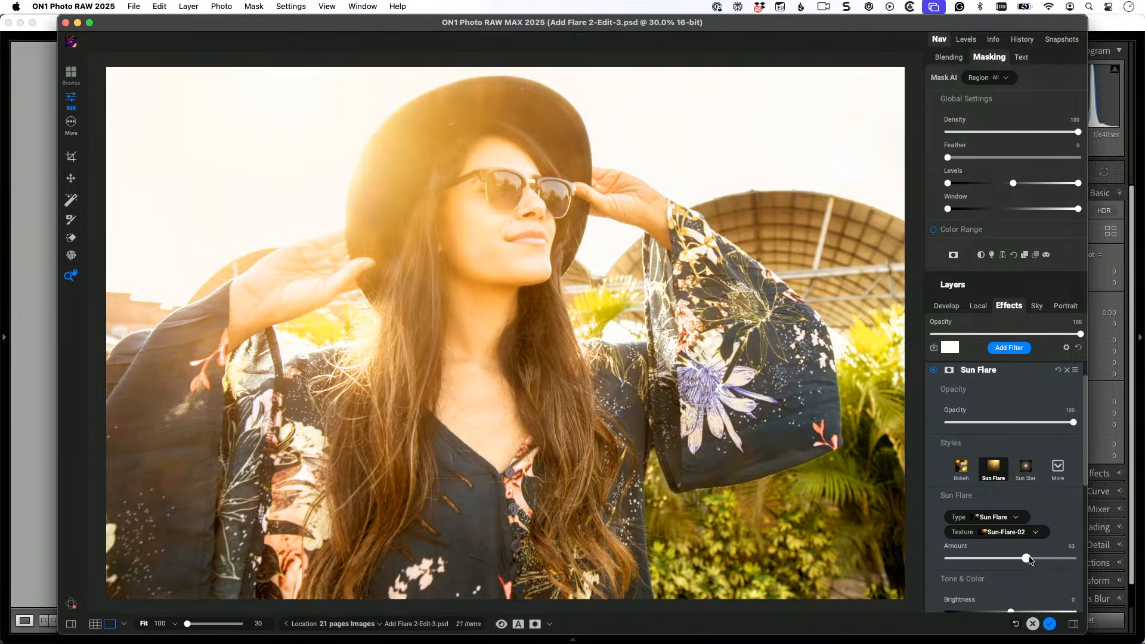
# Step: Set the flare's Brightness to 18 and its Saturation to 10
pyautogui.scroll(-4, 1027, 518)
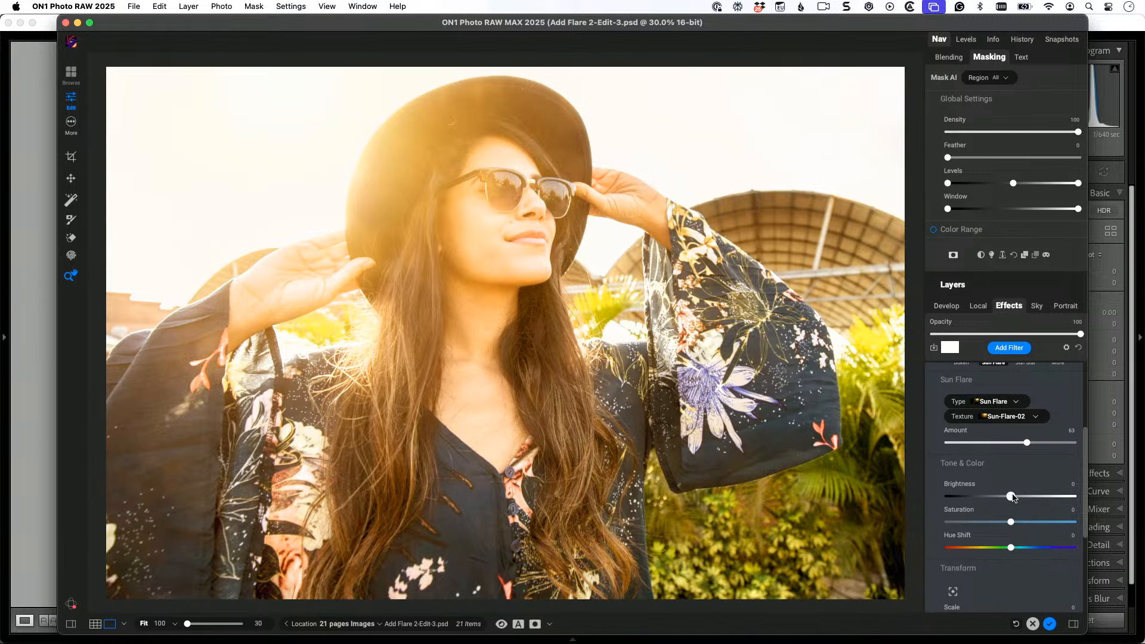
pyautogui.moveTo(1010, 496); pyautogui.dragTo(1034, 496)
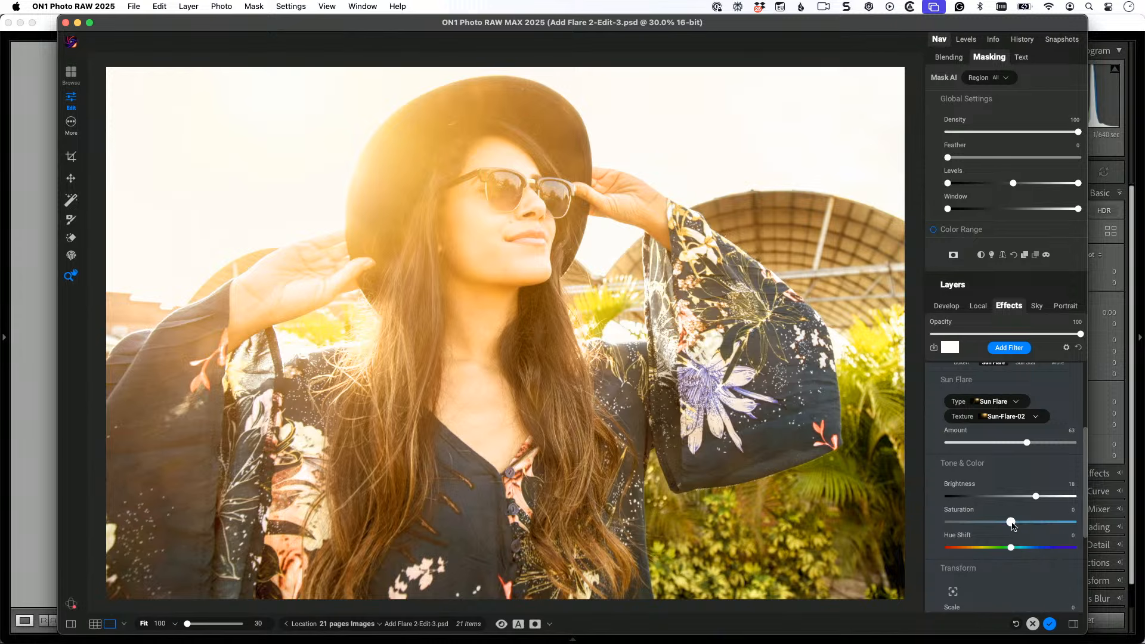
pyautogui.moveTo(1010, 522)
pyautogui.mouseDown()
pyautogui.moveTo(1051, 521)
pyautogui.moveTo(1023, 523)
pyautogui.mouseUp()
# Step: Compare the original and edited photo in split view, sweeping the divider across the image and back to the middle
pyautogui.click(518, 624)
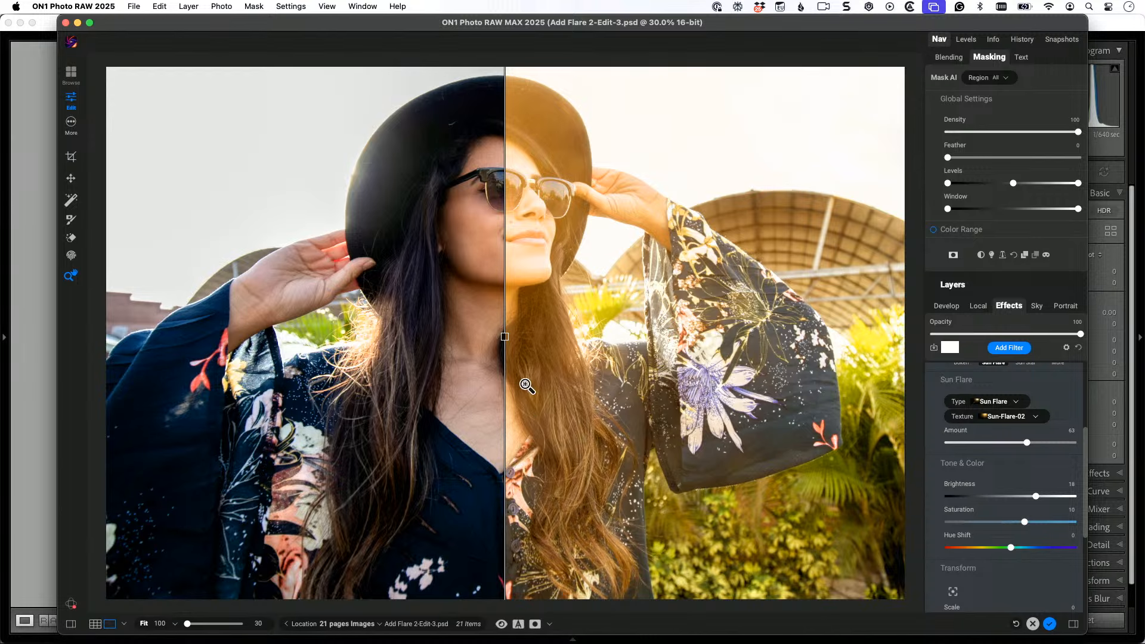
pyautogui.moveTo(505, 338); pyautogui.dragTo(42, 450)
pyautogui.moveTo(113, 451); pyautogui.dragTo(505, 486)
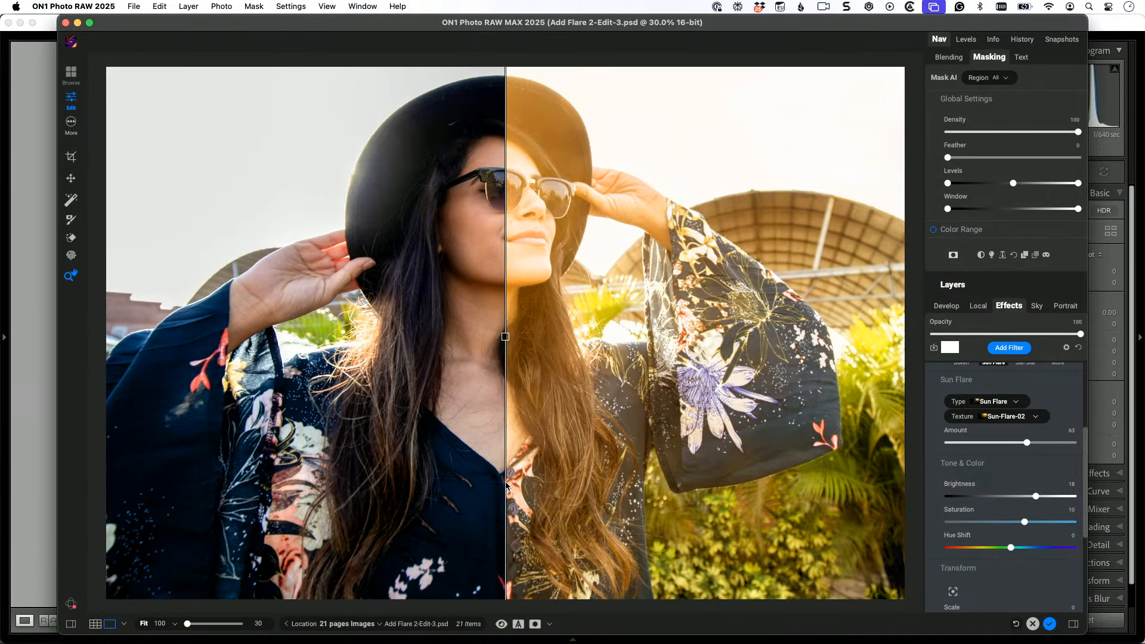
# Step: Cancel the ON1 editing session, discarding its filters, and return to Lightroom Classic
pyautogui.click(1032, 624)
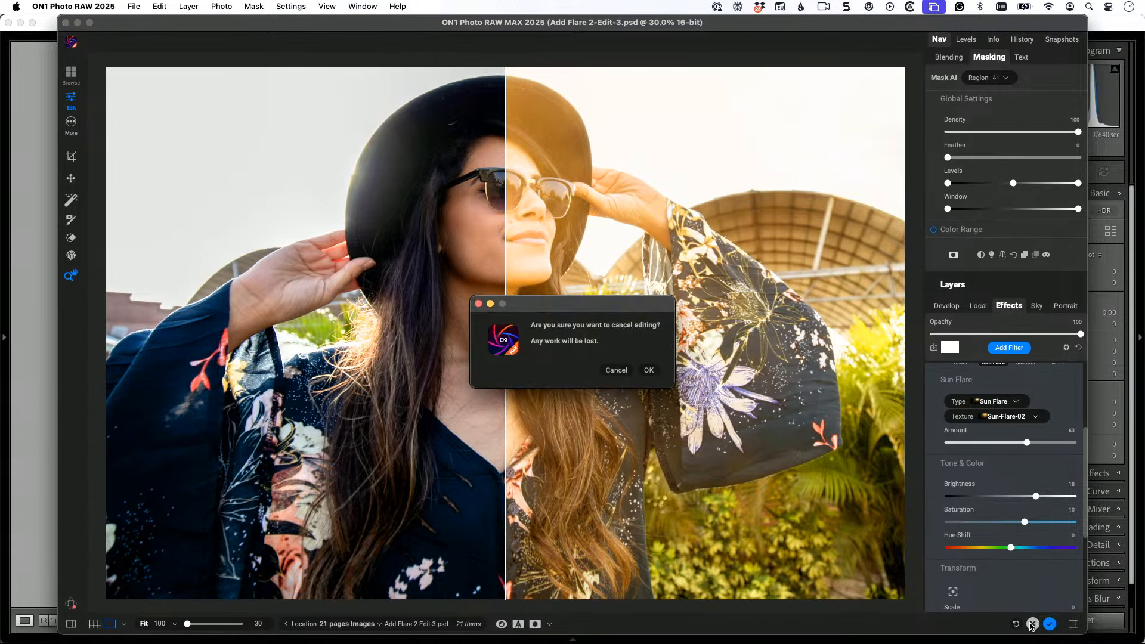
pyautogui.click(648, 371)
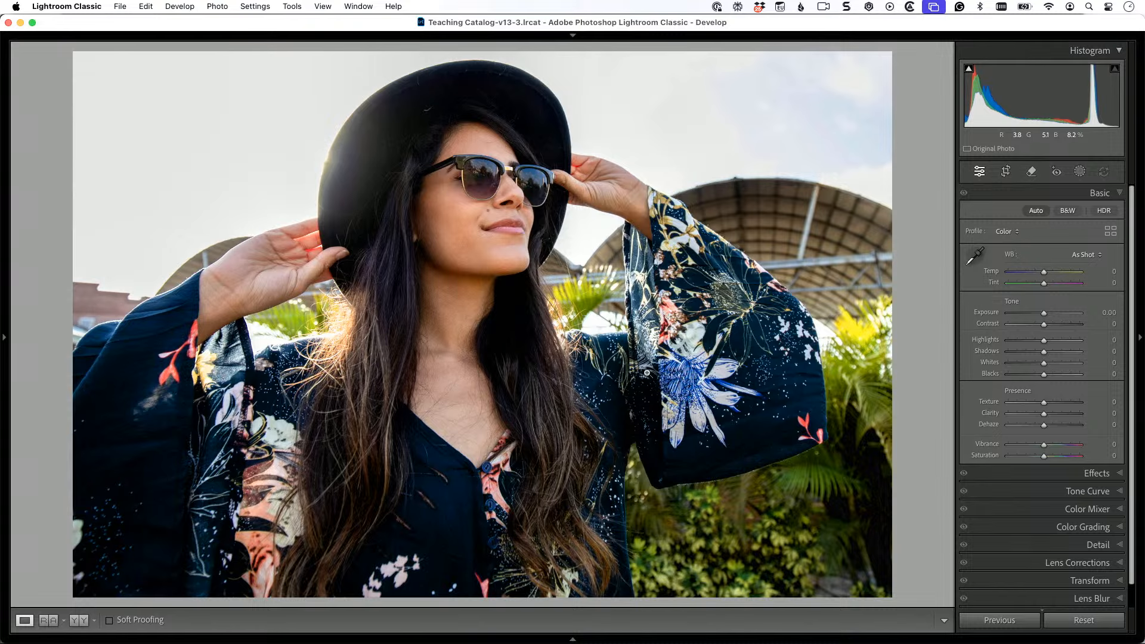
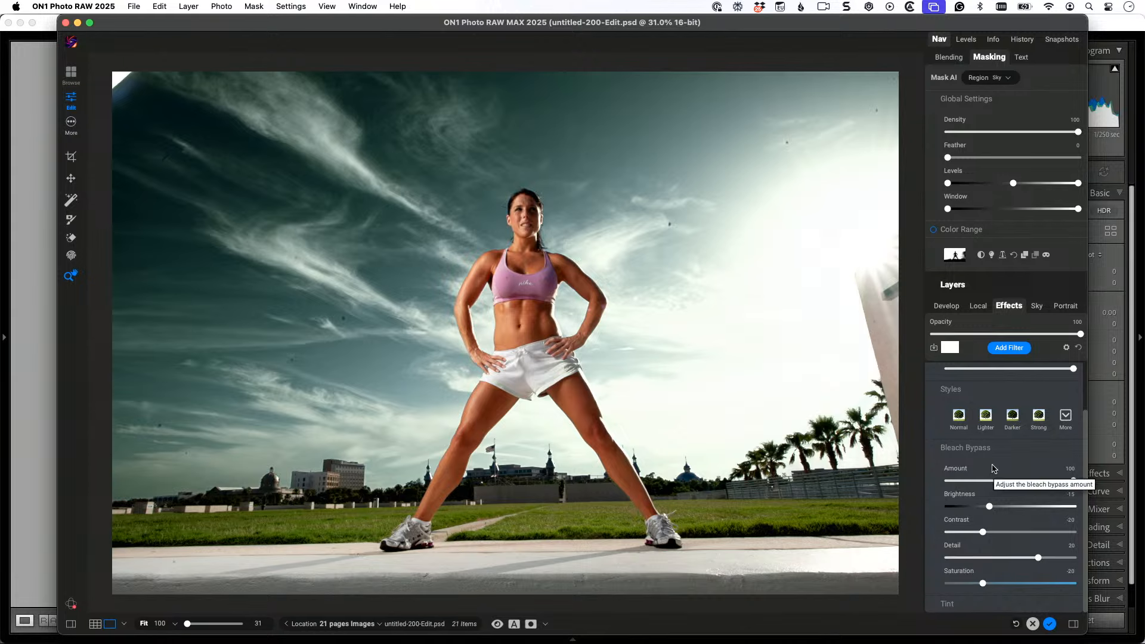
# Step: View the additional styles available for the Bleach Bypass filter
pyautogui.click(1064, 417)
pyautogui.click(1064, 418)
pyautogui.click(1064, 418)
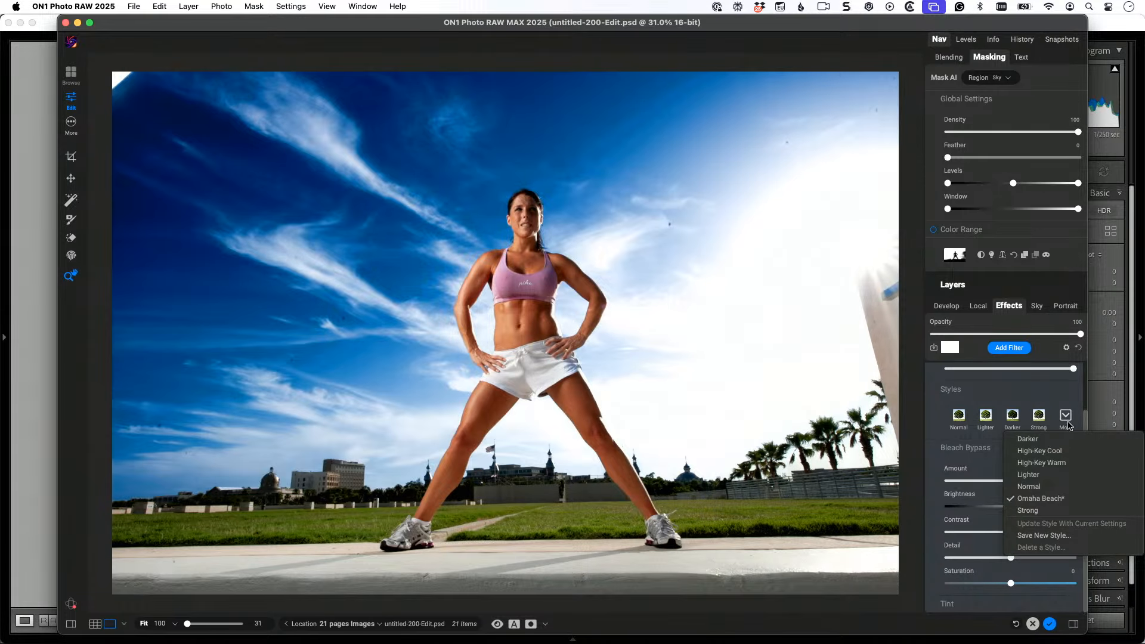
pyautogui.click(1067, 417)
# Step: Add a Color Balance filter and shift its midtones slightly toward blue
pyautogui.click(1008, 348)
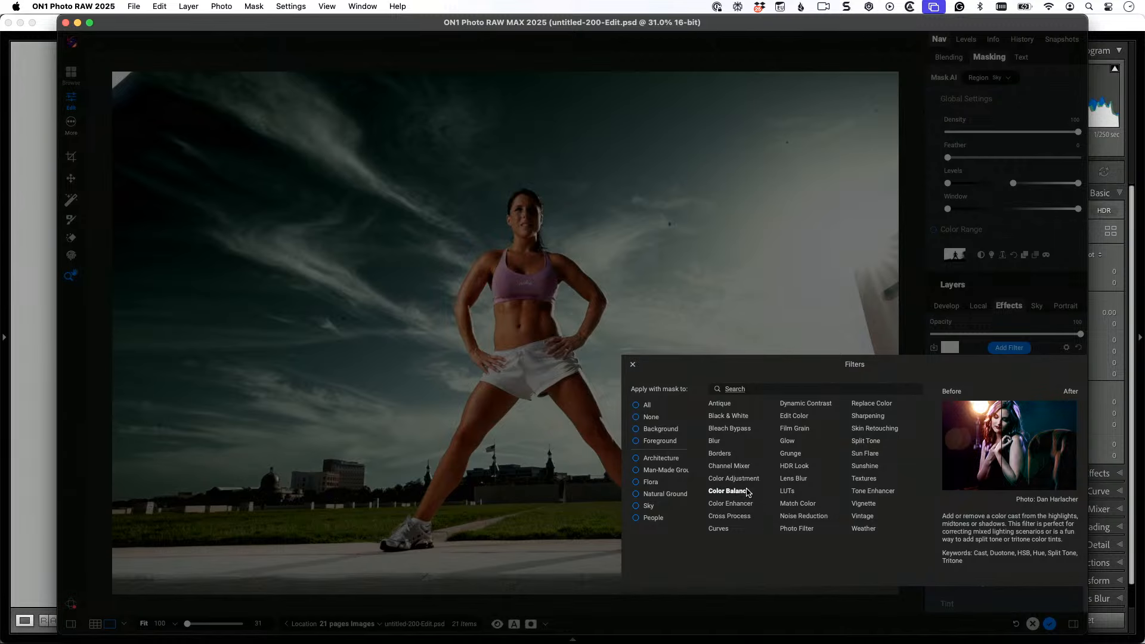
pyautogui.click(746, 496)
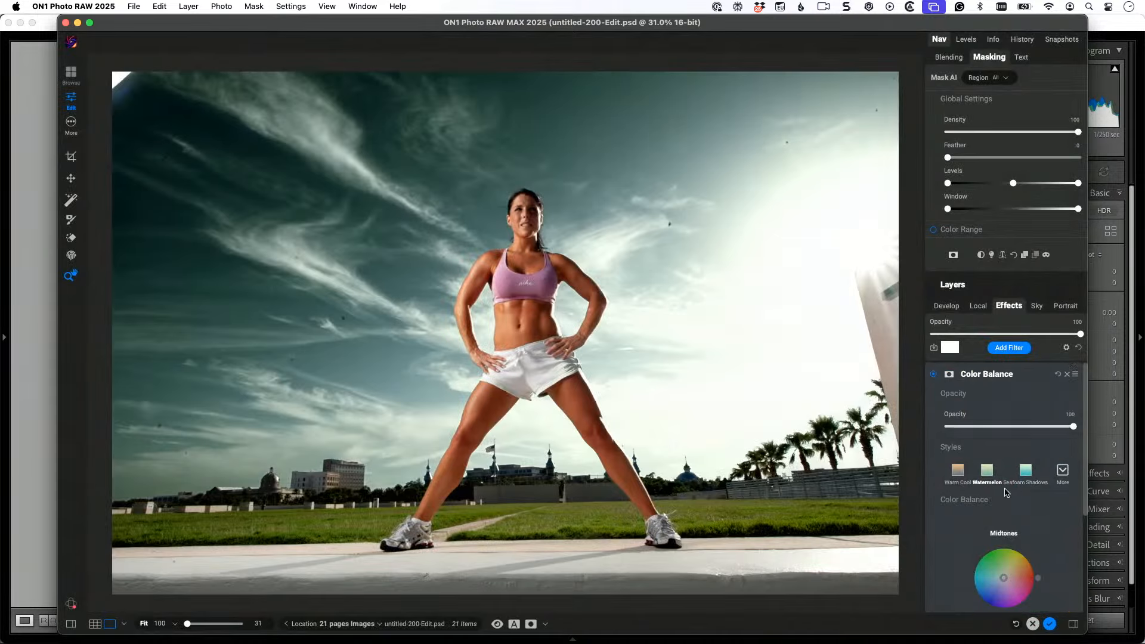
pyautogui.scroll(-3, 1043, 485)
pyautogui.scroll(-2, 1042, 485)
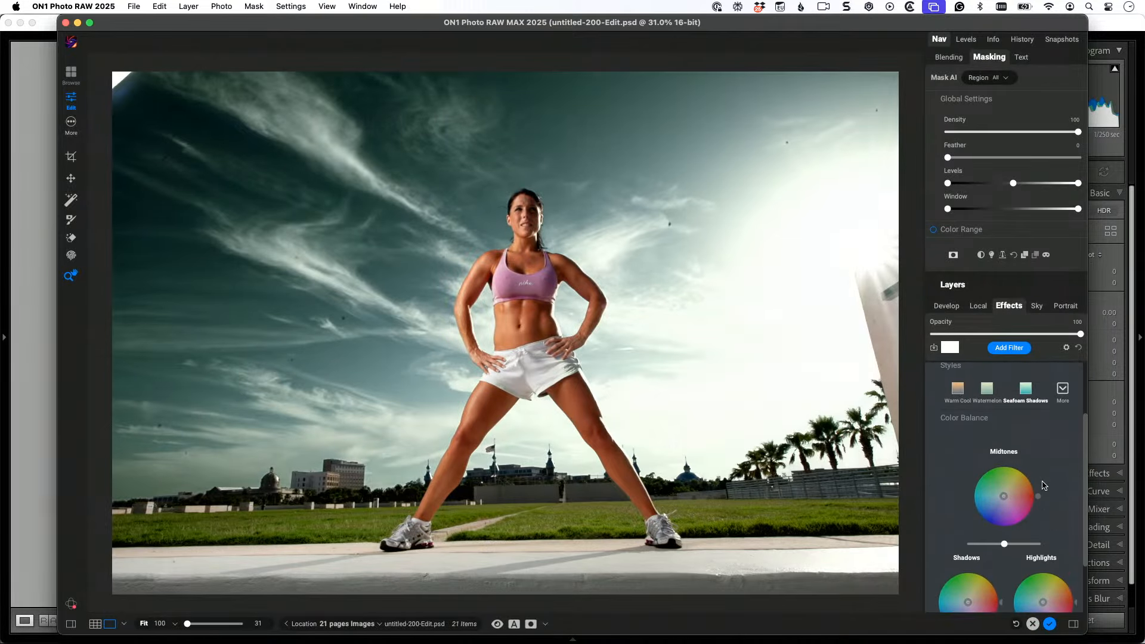
pyautogui.scroll(-3, 1043, 485)
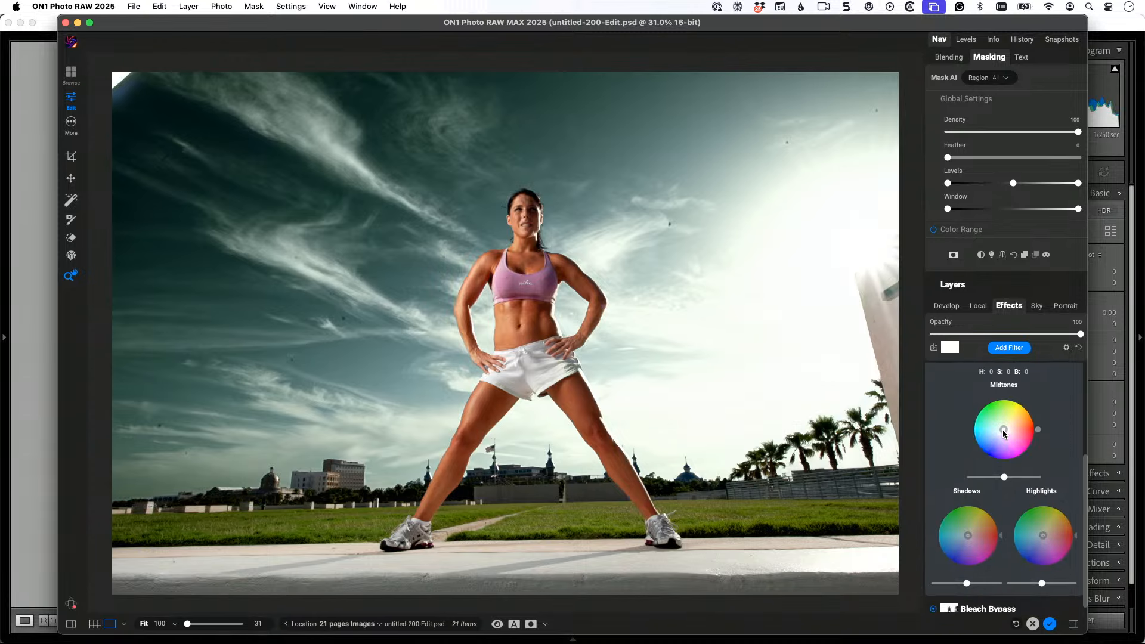
pyautogui.moveTo(1003, 434); pyautogui.dragTo(1001, 440)
# Step: Cancel the ON1 editing session, discarding its filters, and advance to the yellow airplane photo in Lightroom Classic
pyautogui.click(1032, 624)
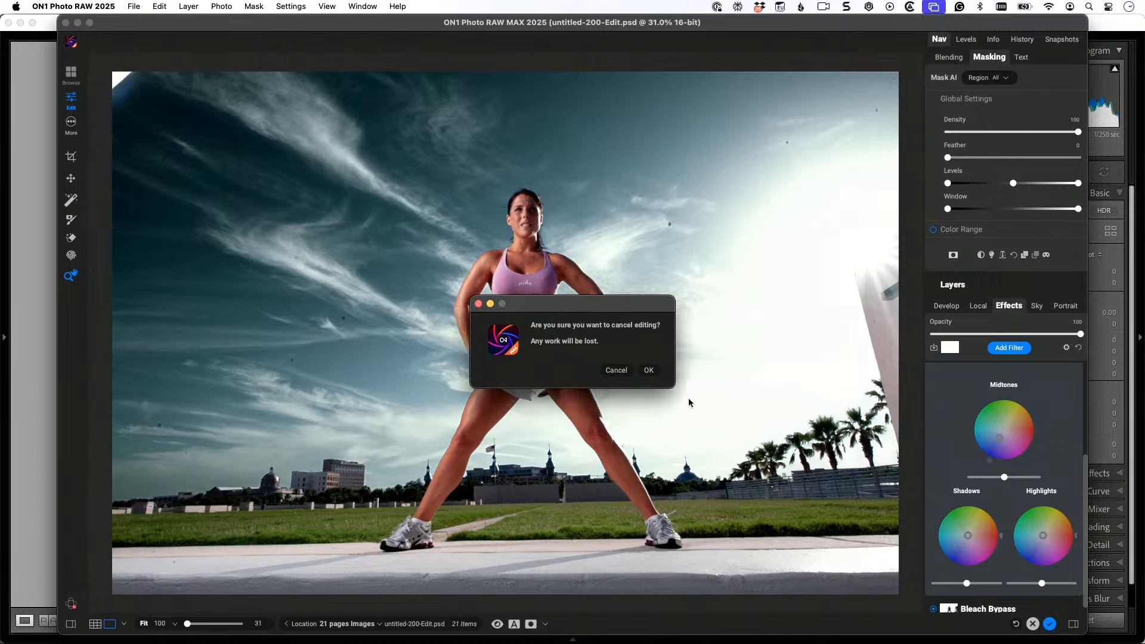
pyautogui.click(648, 370)
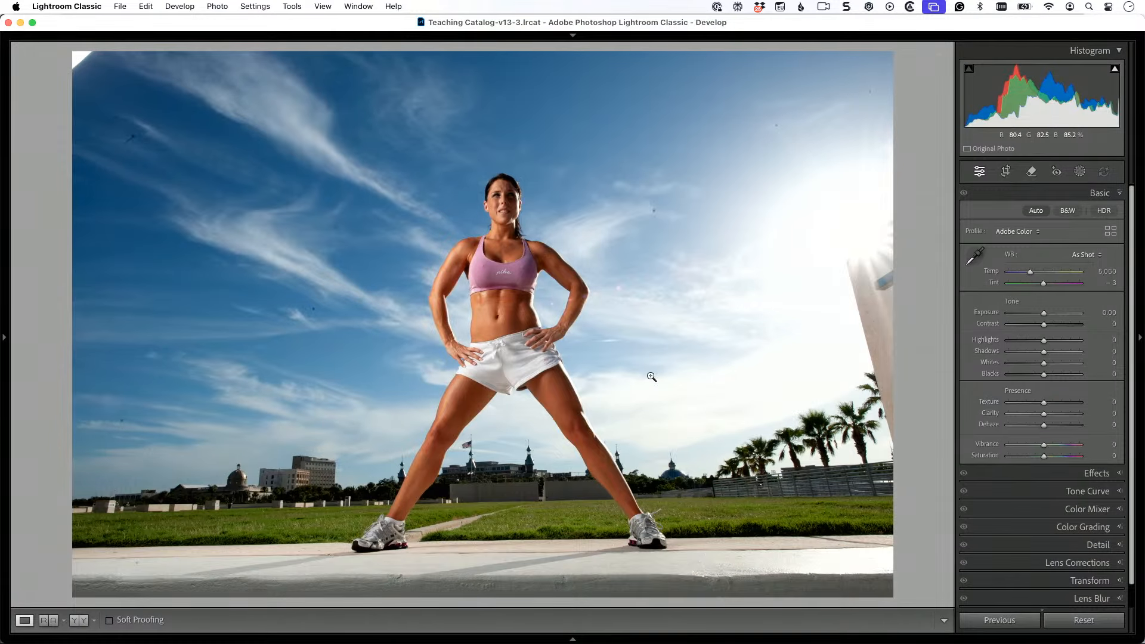
pyautogui.press('Right')
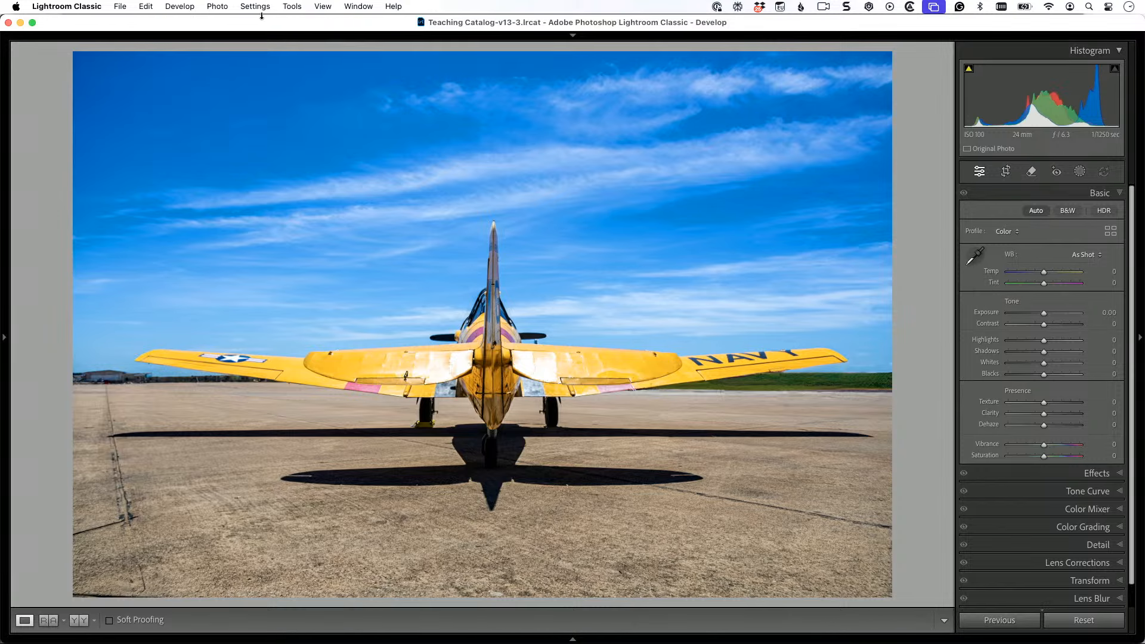
# Step: Send the airplane photo to ON1 Effects 2025 as a copy with Lightroom adjustments
pyautogui.click(218, 7)
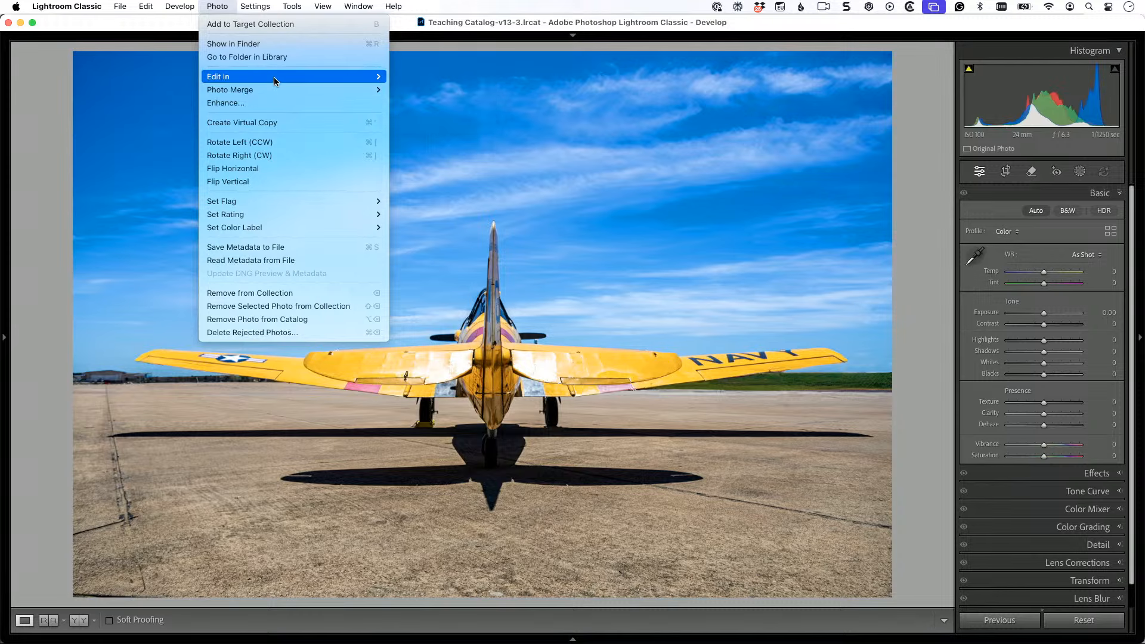
pyautogui.moveTo(275, 77)
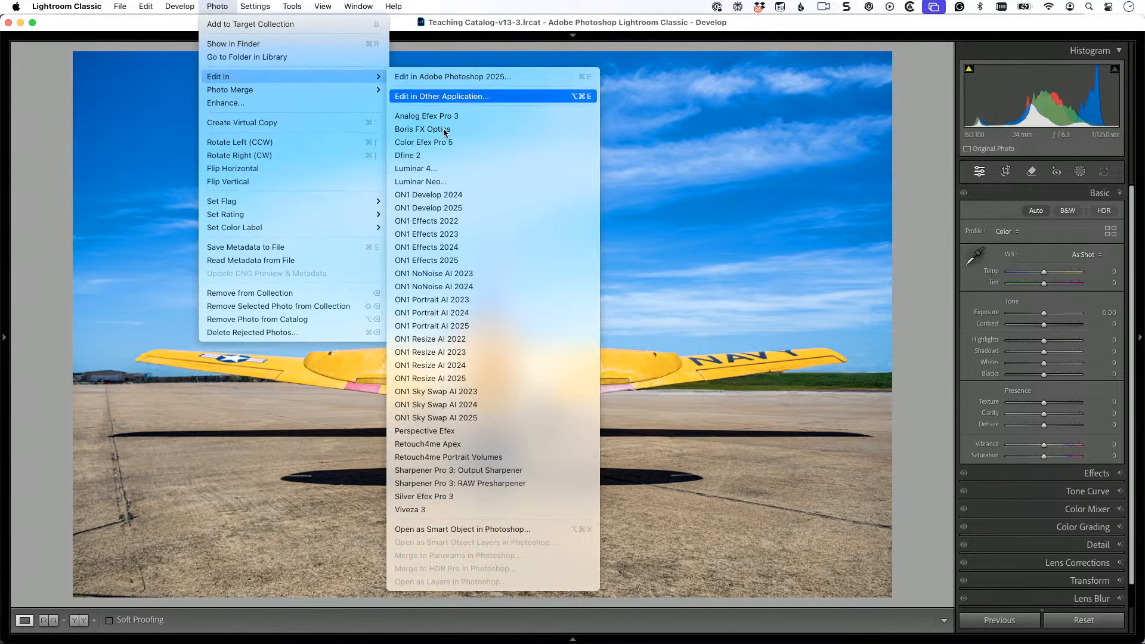
pyautogui.click(487, 260)
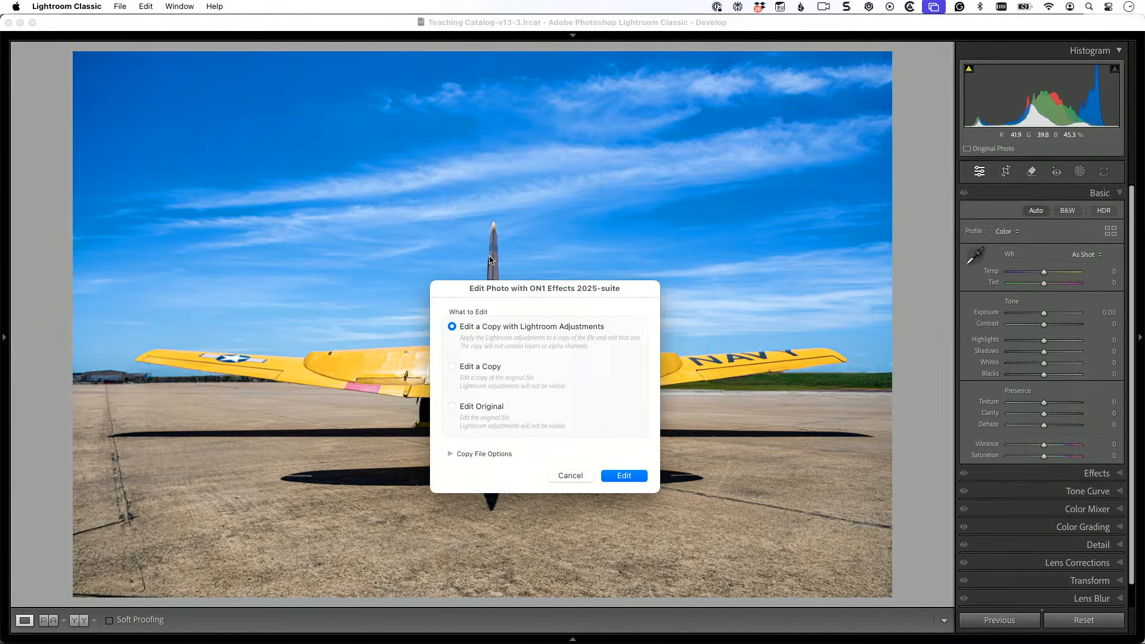
pyautogui.click(634, 474)
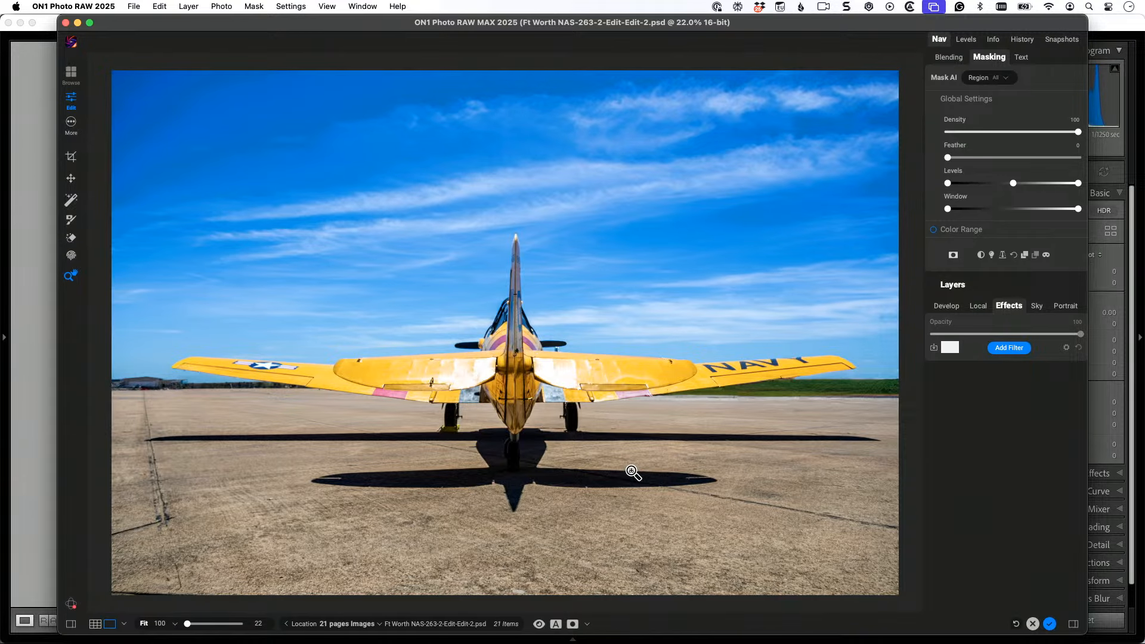
# Step: Add a Bleach Bypass filter masked to the sky and apply its Omaha Beach style
pyautogui.click(1007, 349)
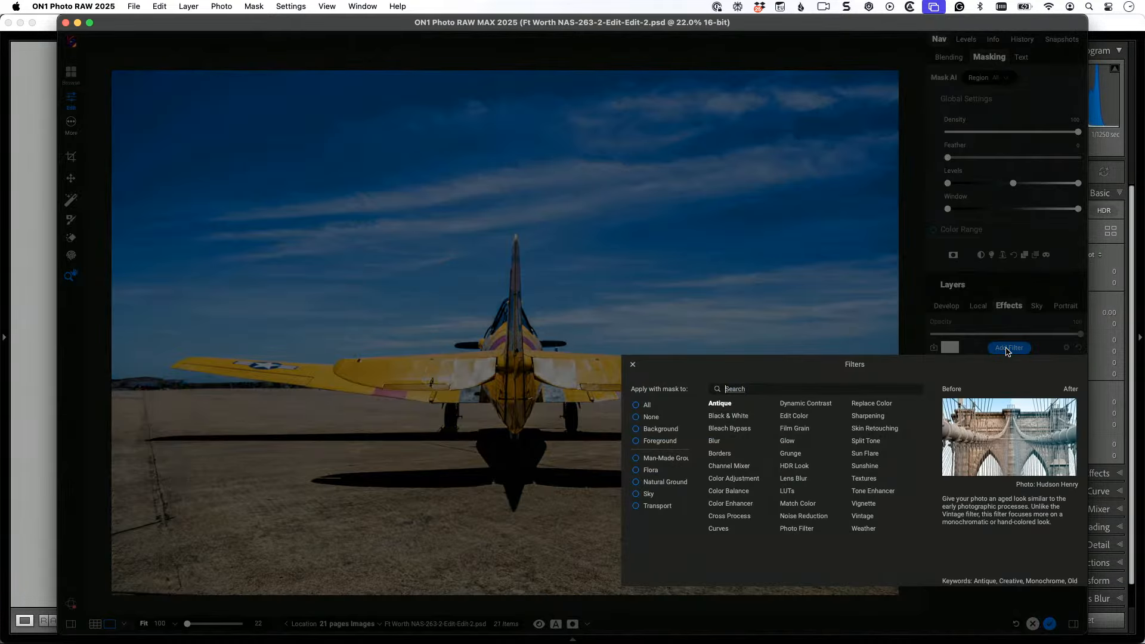
pyautogui.click(636, 494)
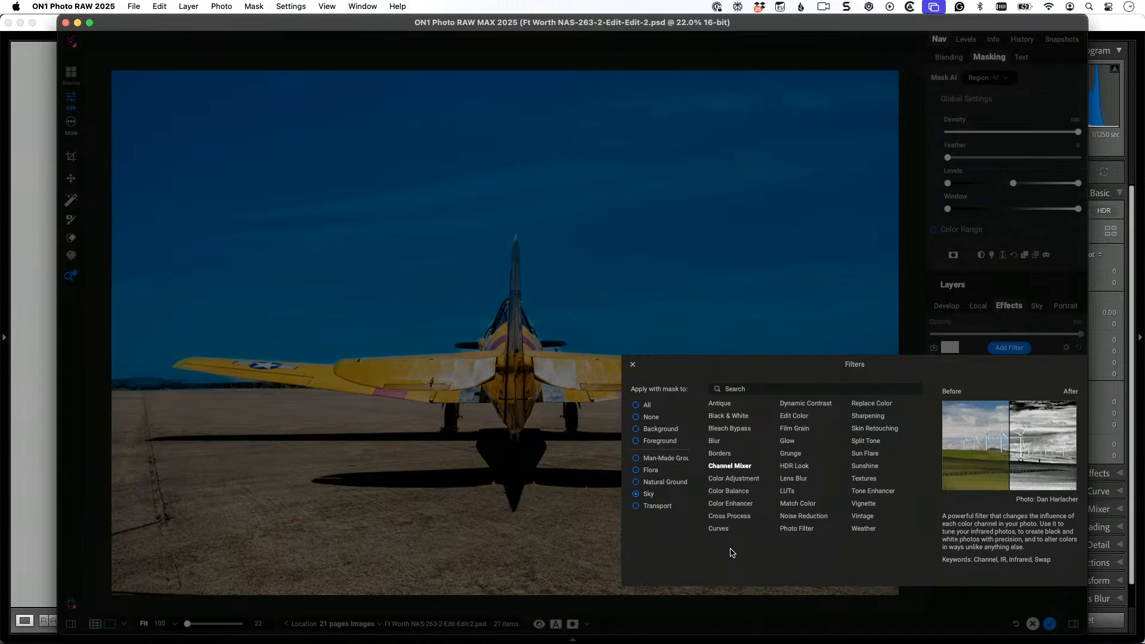
pyautogui.click(731, 430)
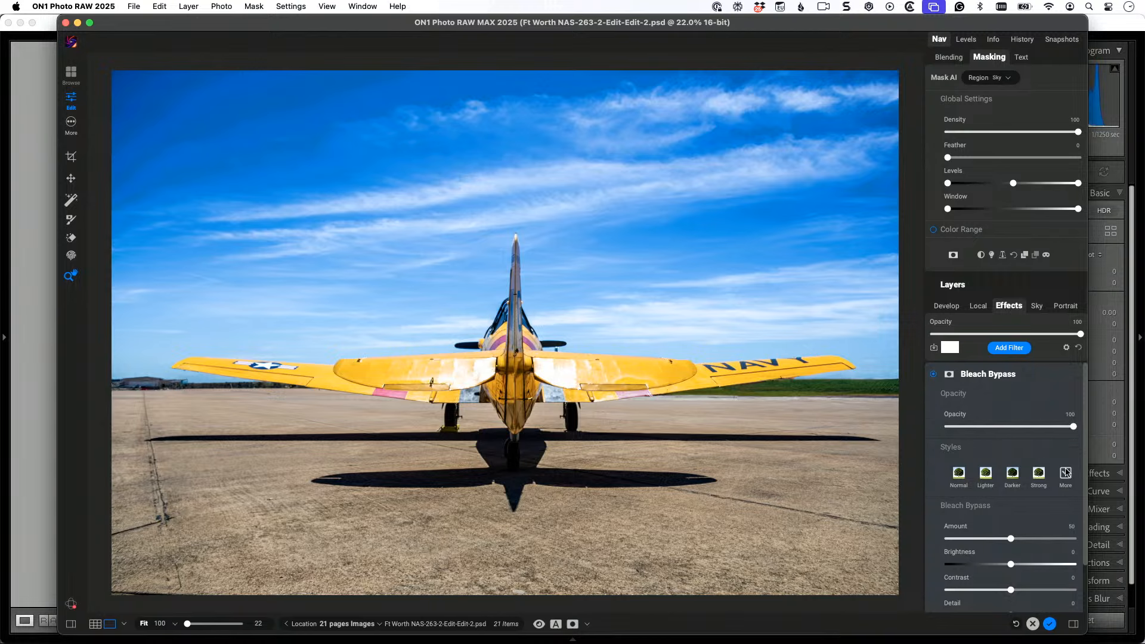
pyautogui.click(1065, 473)
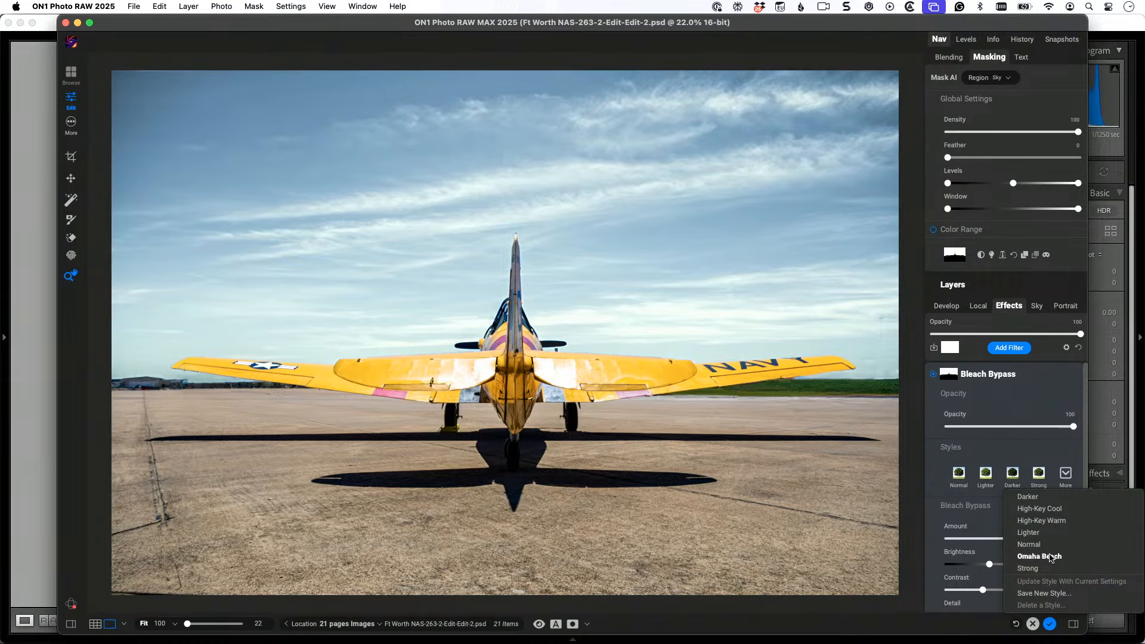
pyautogui.click(1039, 556)
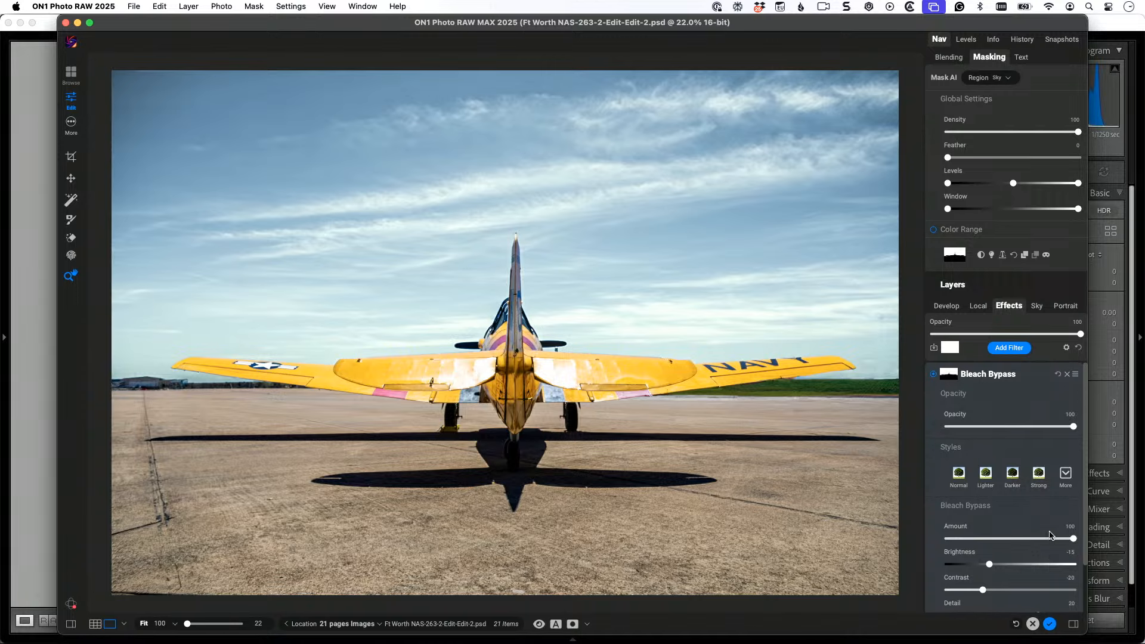
# Step: Compare the airplane photo with and without the Bleach Bypass sky effect by repeatedly toggling the preview
pyautogui.press('\\')
pyautogui.press('\\')
pyautogui.press('\\')
pyautogui.press('\\')
pyautogui.press('\\')
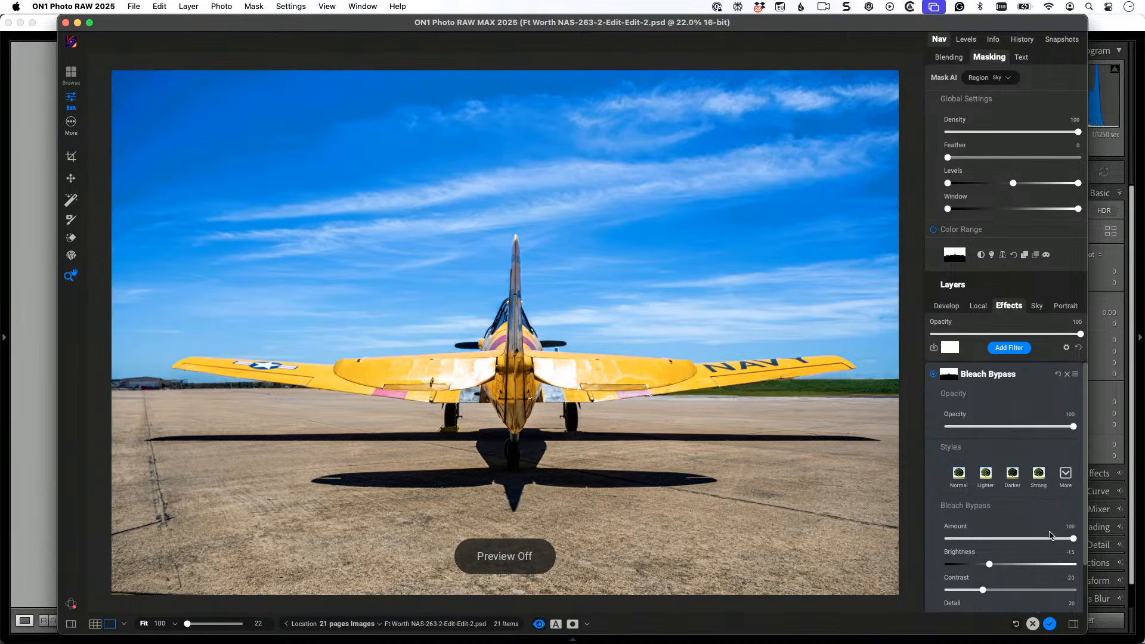
pyautogui.press('\\')
pyautogui.press('\\')
pyautogui.press('\\')
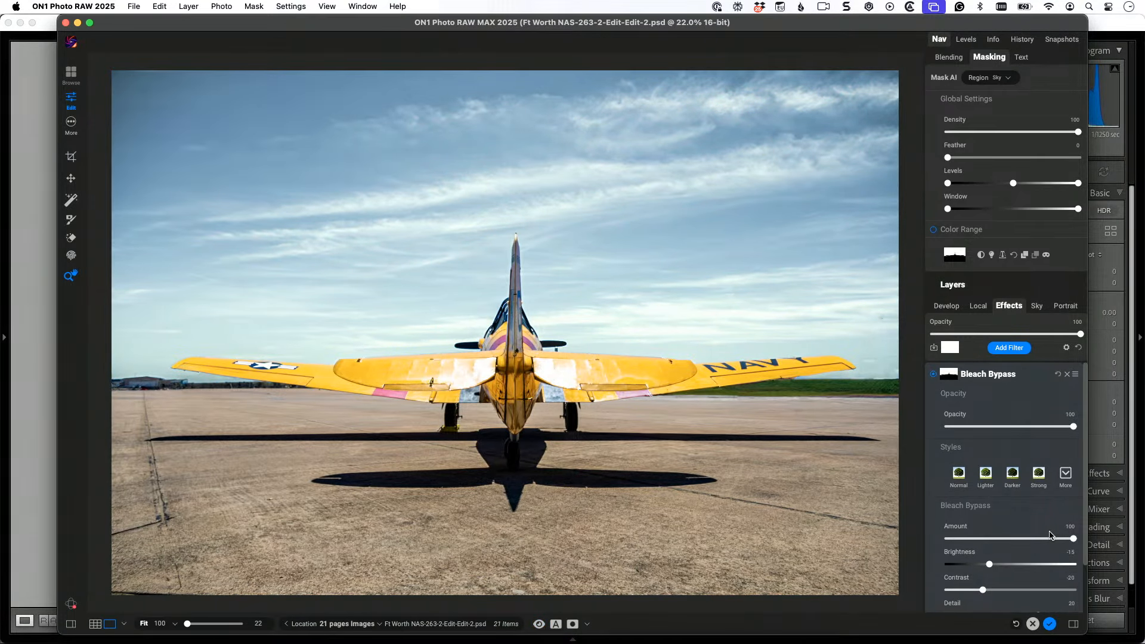
pyautogui.press('\\')
pyautogui.press('\\')
pyautogui.press('\\')
pyautogui.press('\\')
pyautogui.press('\\')
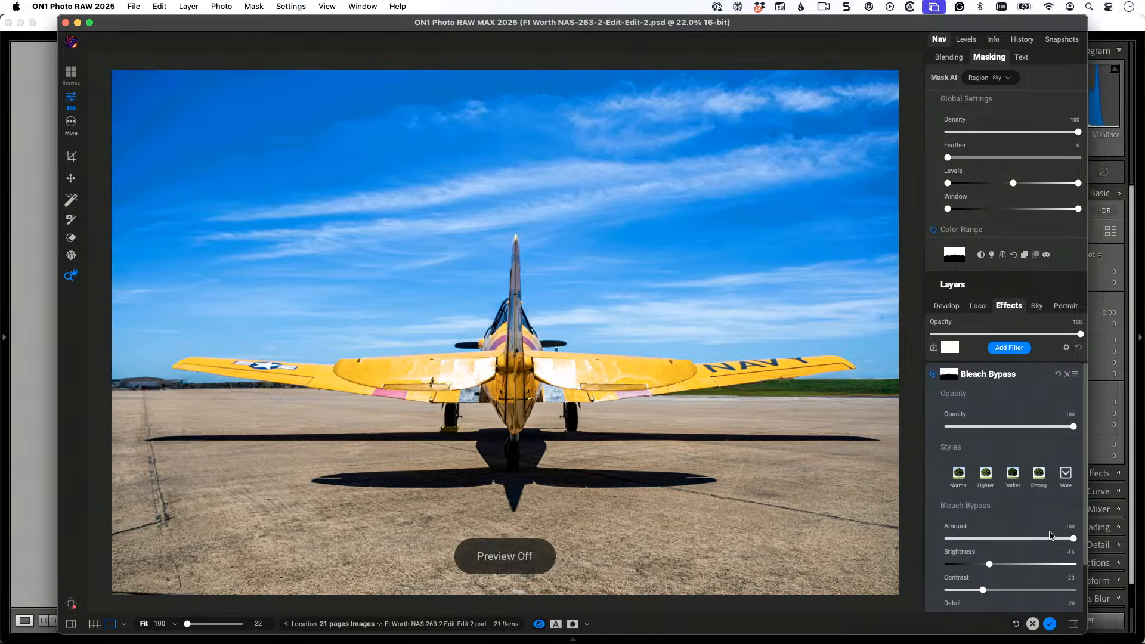
pyautogui.press('\\')
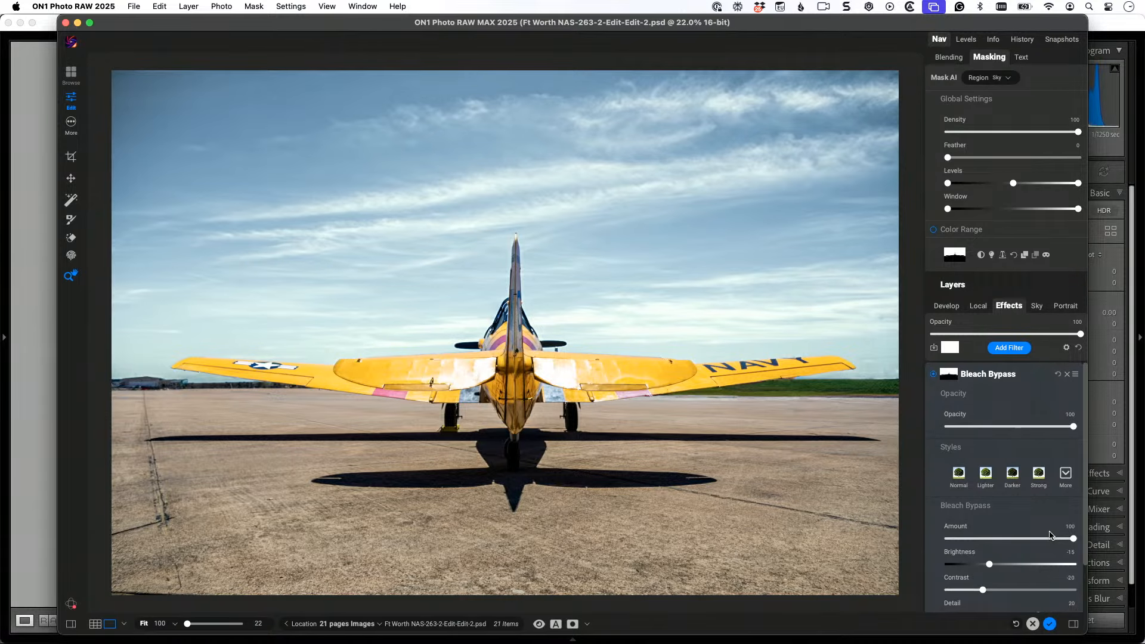
# Step: Cancel editing of the airplane photo in ON1 and discard its Bleach Bypass filter
pyautogui.click(1033, 623)
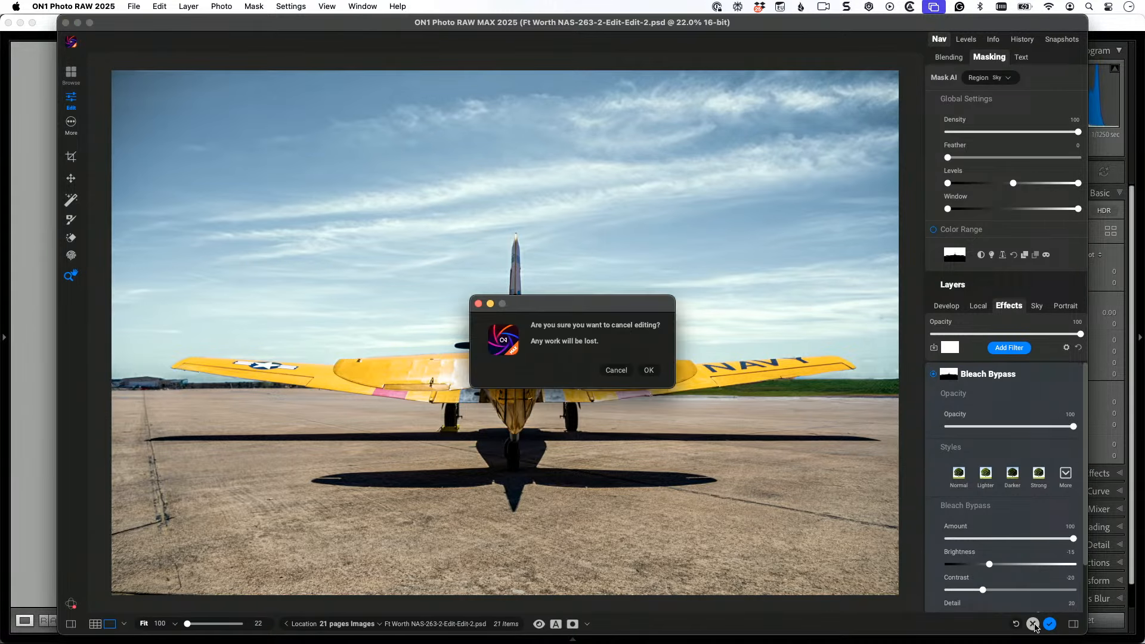
pyautogui.click(649, 370)
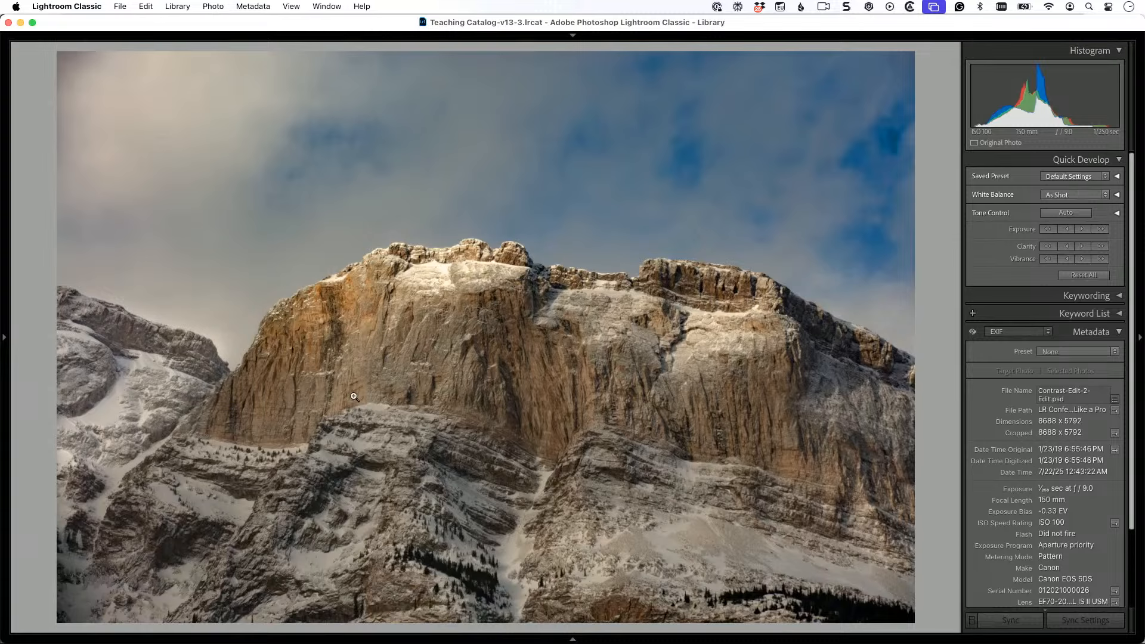
# Step: Send the snowy mountain photo from Lightroom Classic to ON1 Effects 2025 as a copy with Lightroom adjustments
pyautogui.click(215, 8)
pyautogui.moveTo(231, 123)
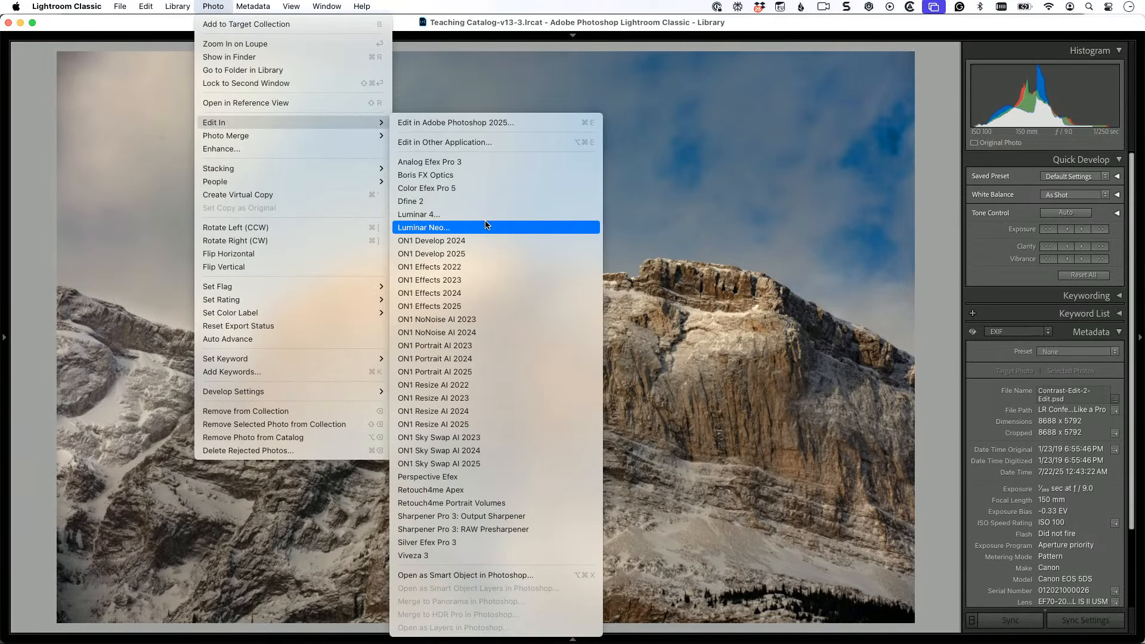
pyautogui.click(484, 304)
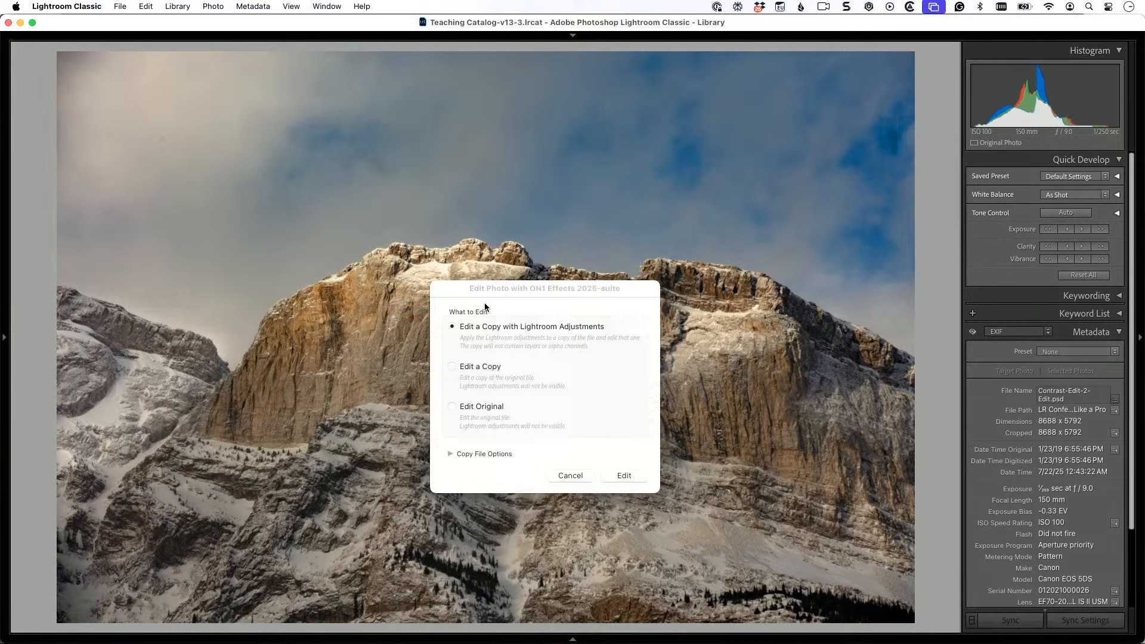
pyautogui.click(626, 475)
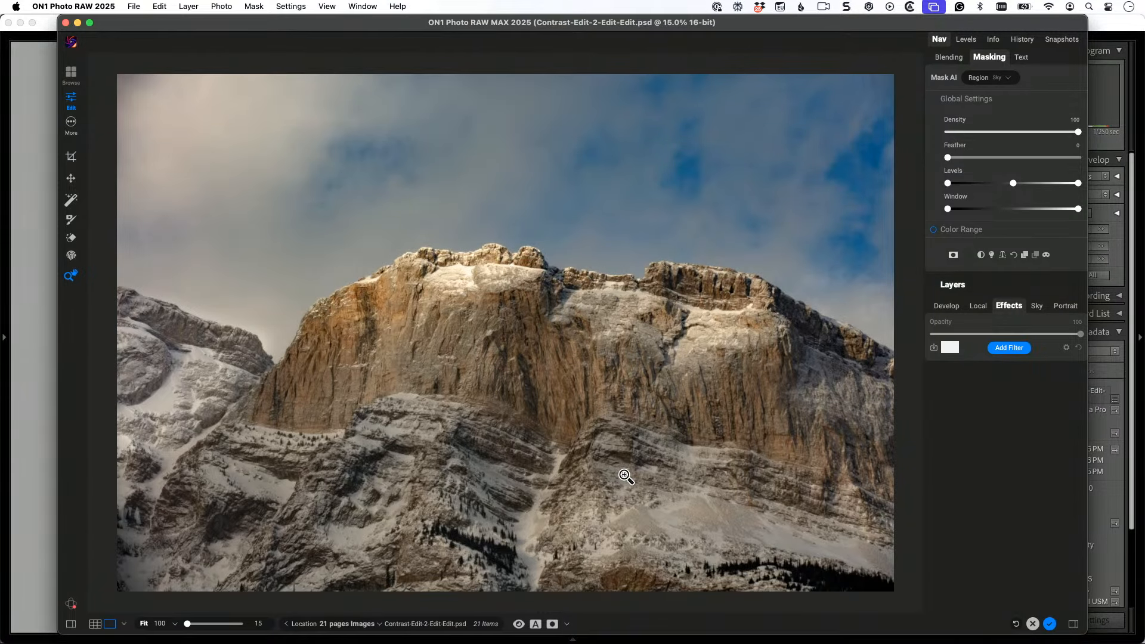
# Step: Add a Dynamic Contrast filter with the Surreal style and set the filter's opacity to 61
pyautogui.click(1008, 348)
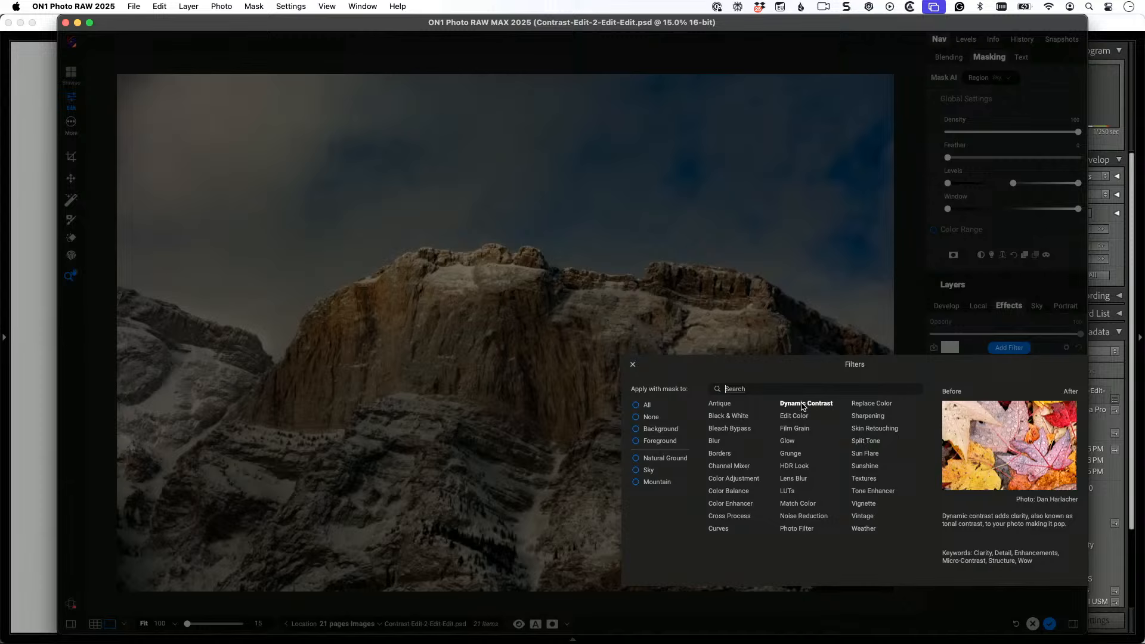
pyautogui.click(803, 406)
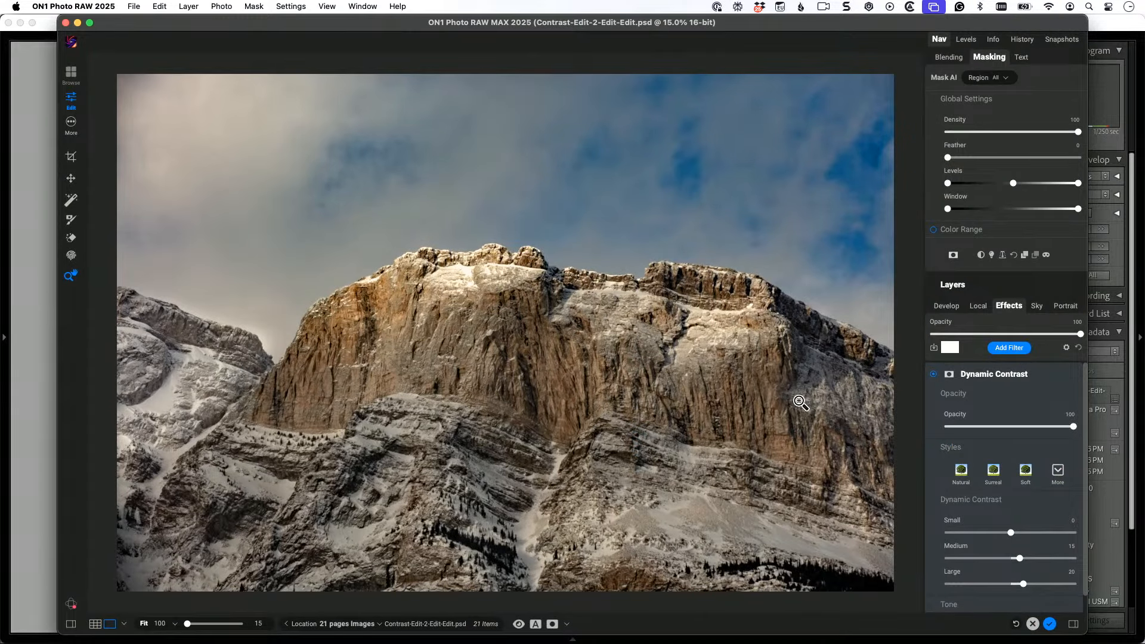
pyautogui.click(1026, 469)
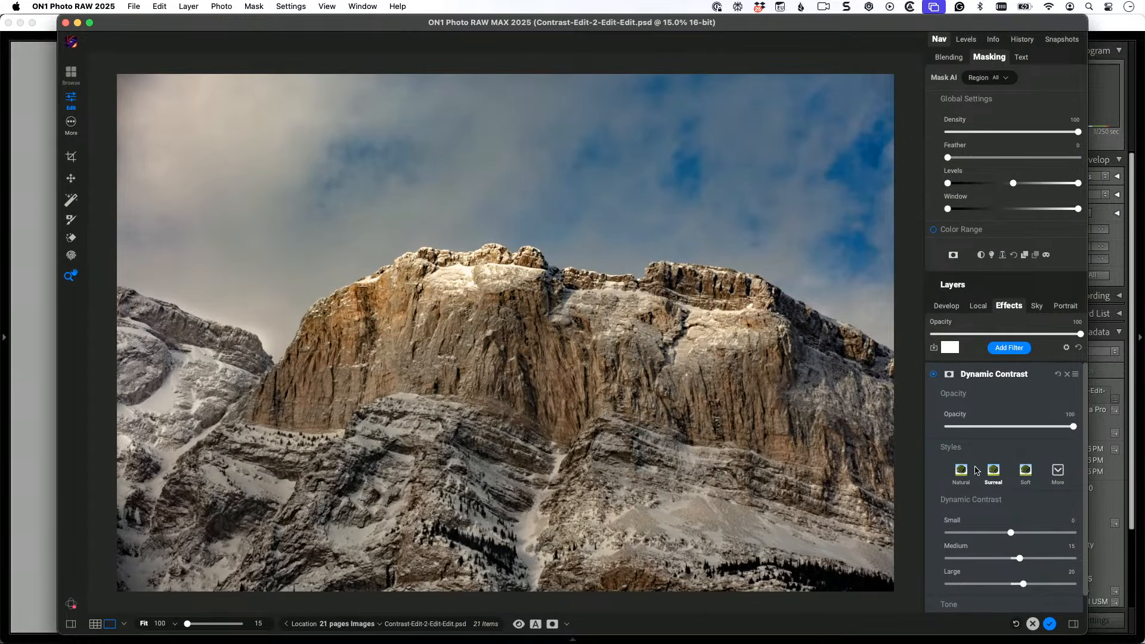
pyautogui.click(1059, 470)
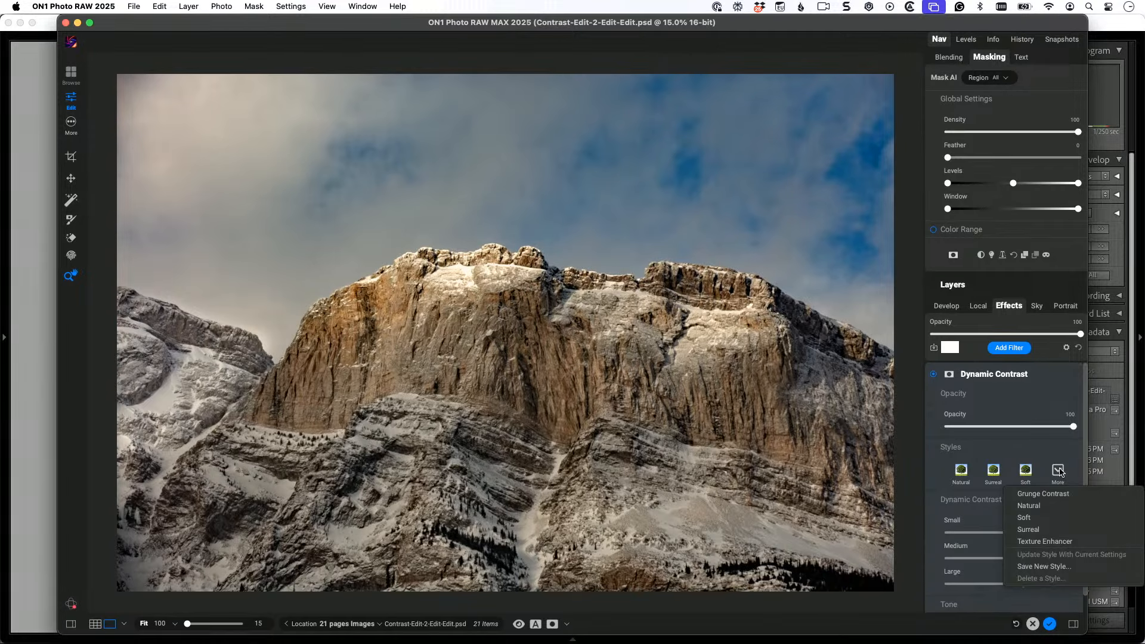
pyautogui.click(1059, 530)
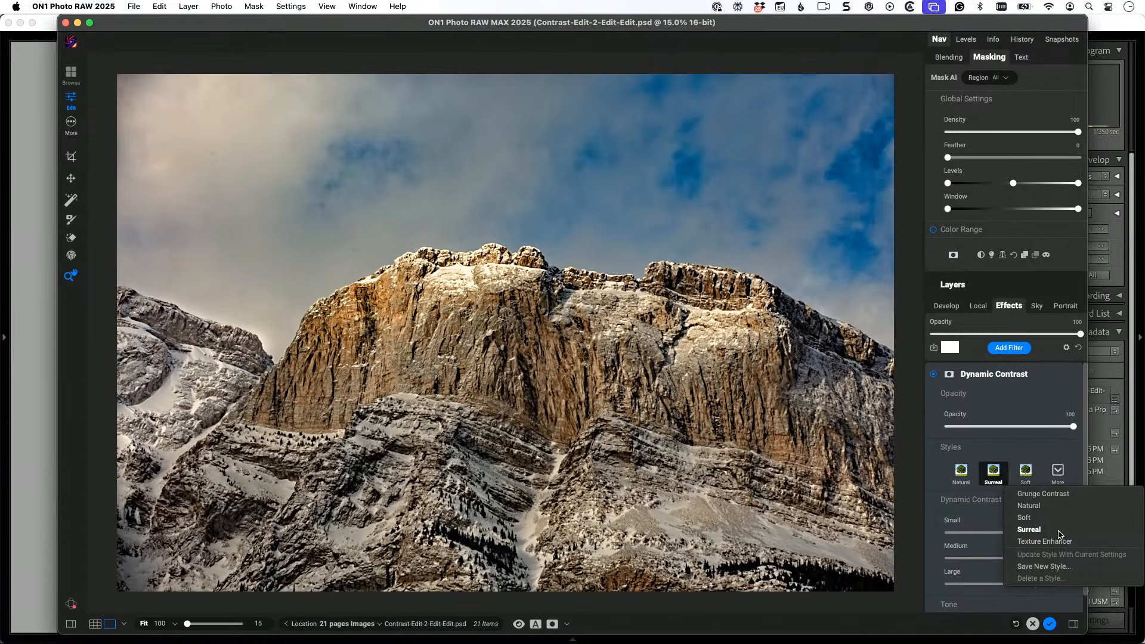
pyautogui.click(1059, 530)
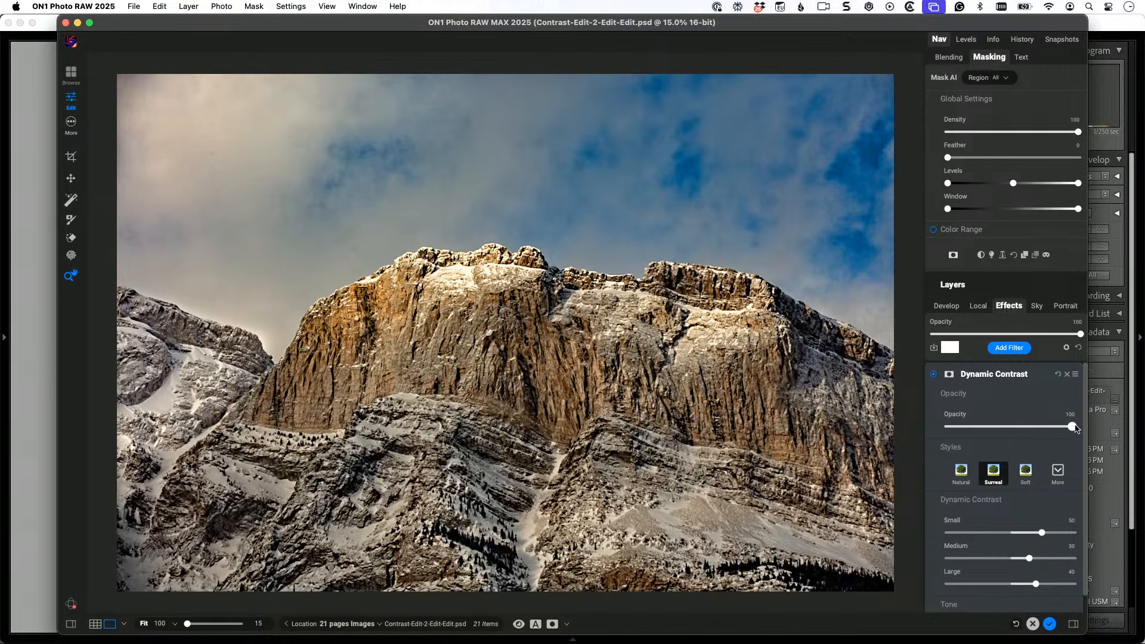
pyautogui.moveTo(1072, 426); pyautogui.dragTo(1024, 430)
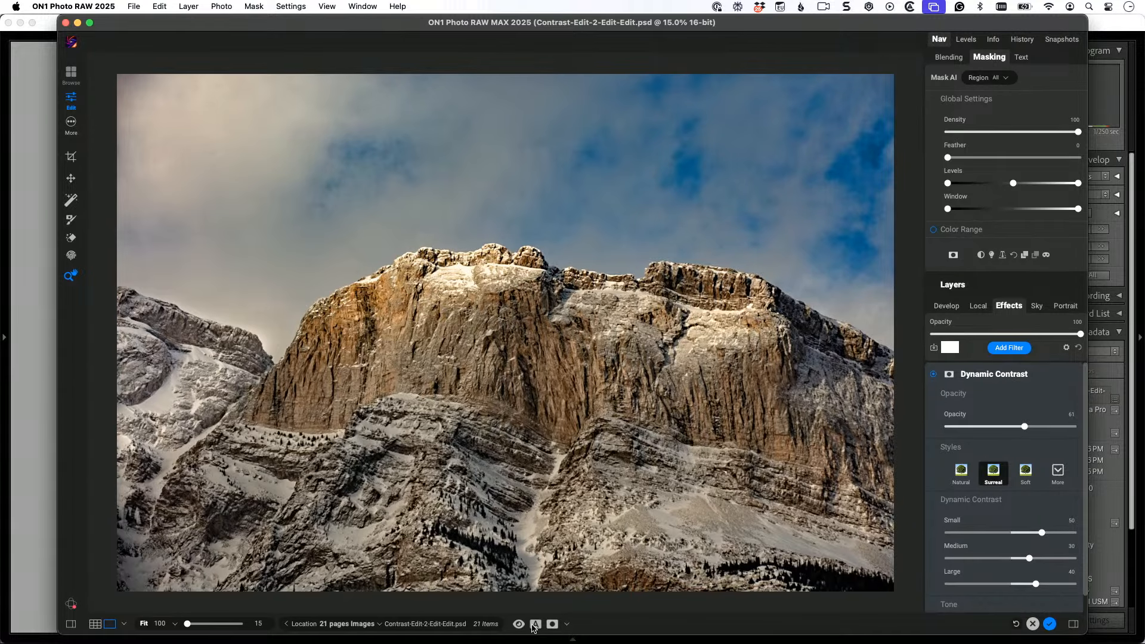
# Step: Compare the original and edited mountain in split view at 33.3% zoom, moving the divider across the rock face
pyautogui.click(534, 624)
pyautogui.press('super+equal')
pyautogui.press('super+equal')
pyautogui.press('super+equal')
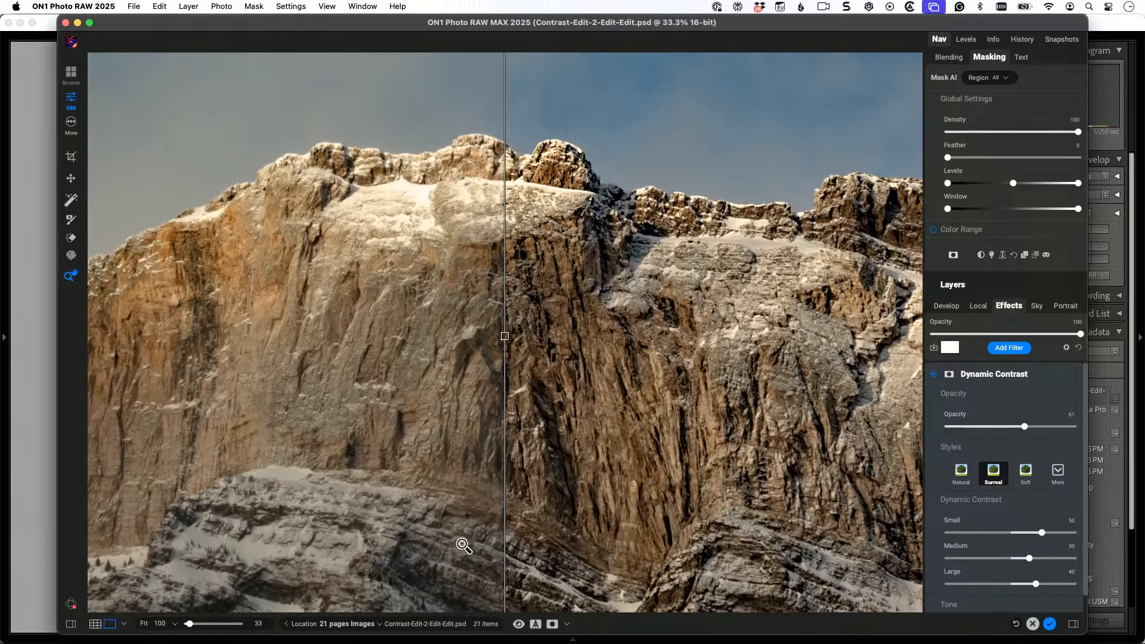
pyautogui.moveTo(398, 301); pyautogui.dragTo(546, 443)
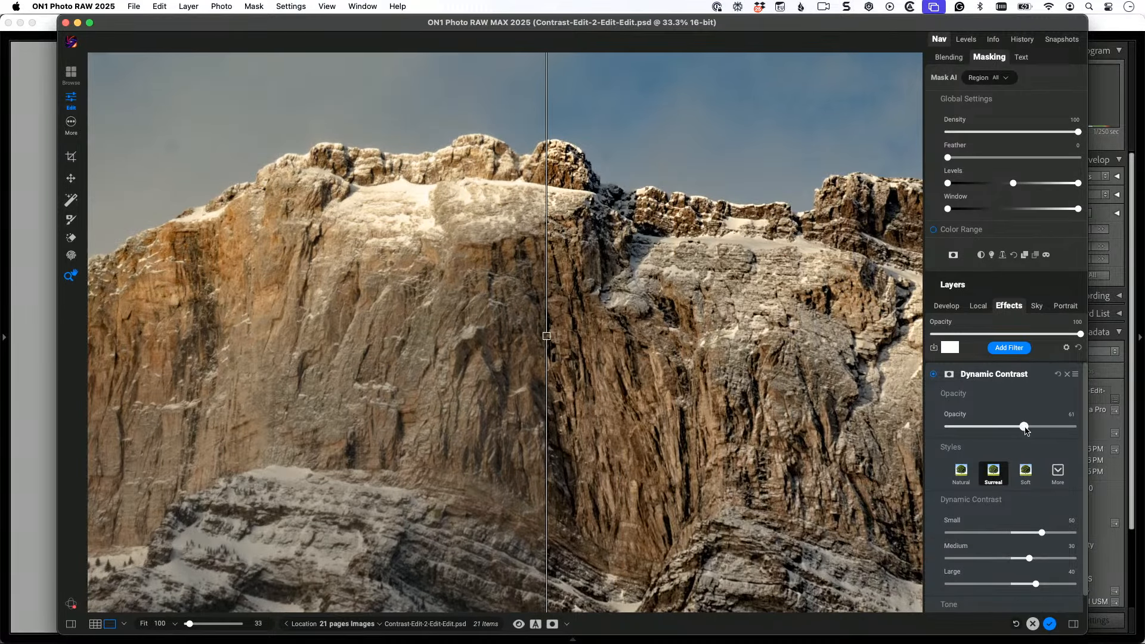
# Step: Raise the Dynamic Contrast filter's opacity to 100 and apply its Texture Enhancer style
pyautogui.moveTo(1024, 429); pyautogui.dragTo(1101, 430)
pyautogui.click(1058, 472)
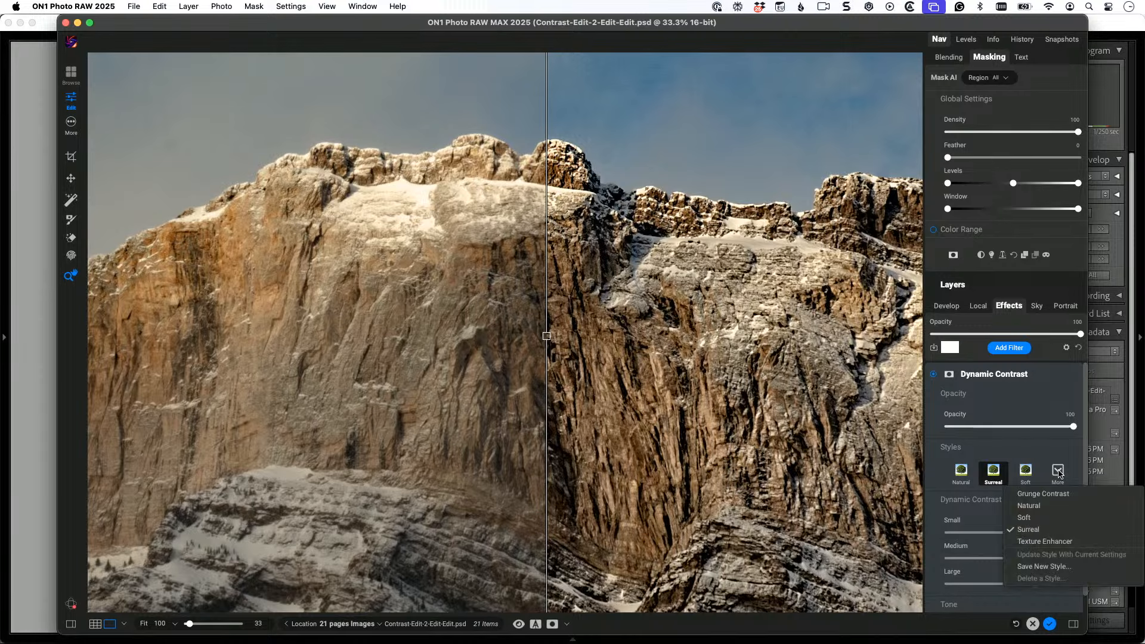
pyautogui.click(1044, 541)
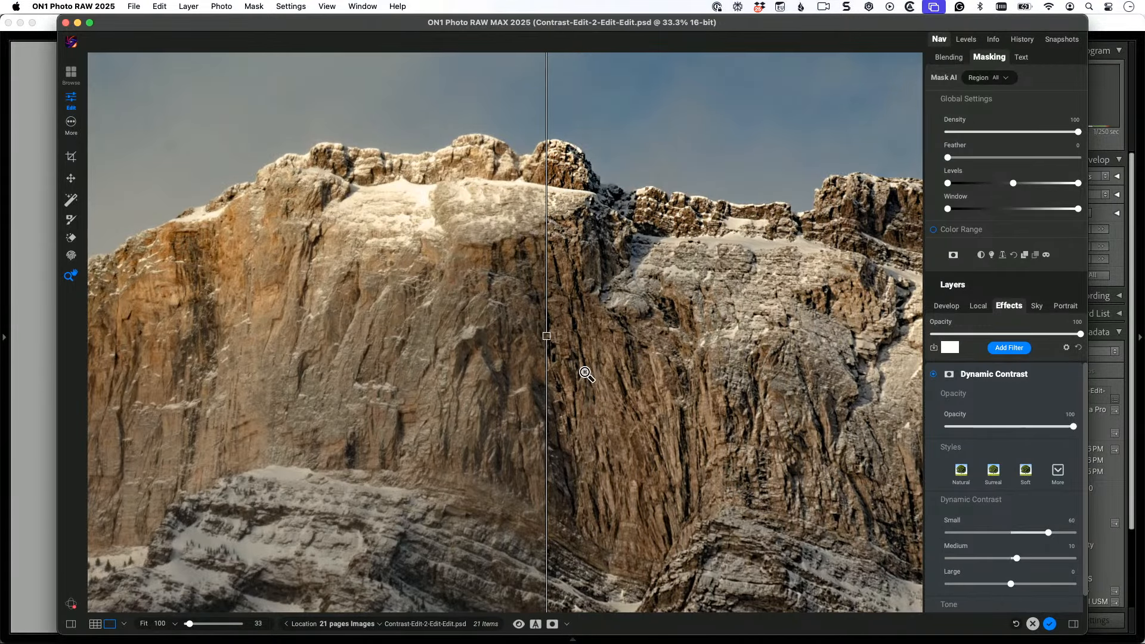
# Step: Close the split comparison and toggle the effect preview off and on over the full-width mountain view
pyautogui.moveTo(546, 335); pyautogui.dragTo(541, 601)
pyautogui.click(536, 626)
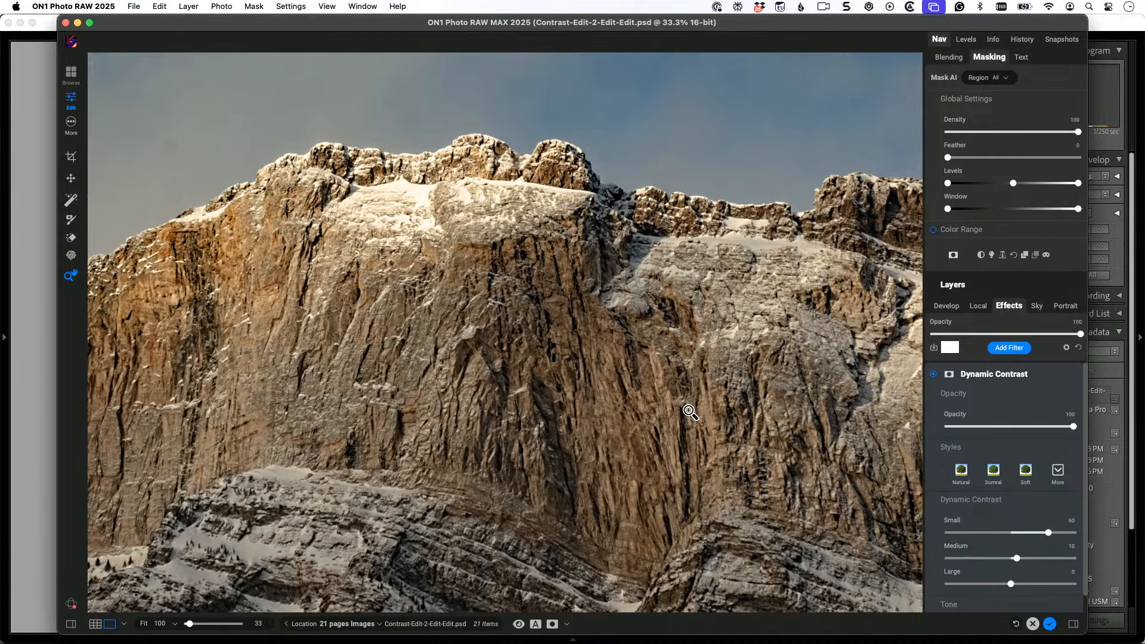
pyautogui.press('\\')
# Step: Examine the rock face's texture at 50% zoom by repeatedly toggling the effect preview, and return to a 25% view
pyautogui.press('\\')
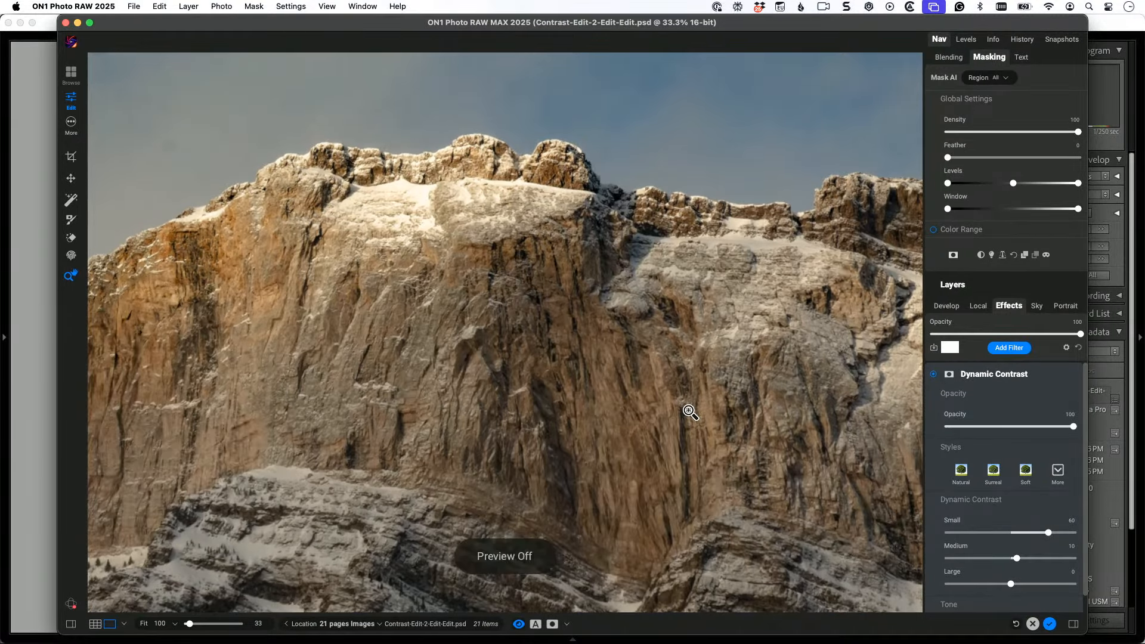
pyautogui.click(688, 411)
pyautogui.press('\\')
pyautogui.press('\\')
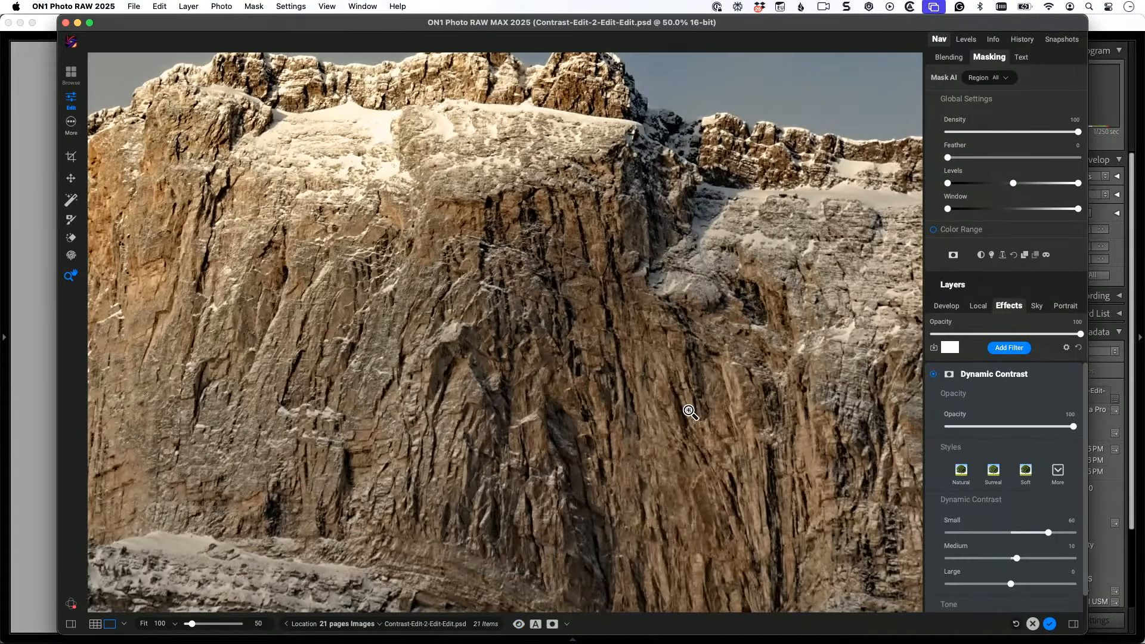
pyautogui.press('\\')
pyautogui.press('\\')
pyautogui.press('\\')
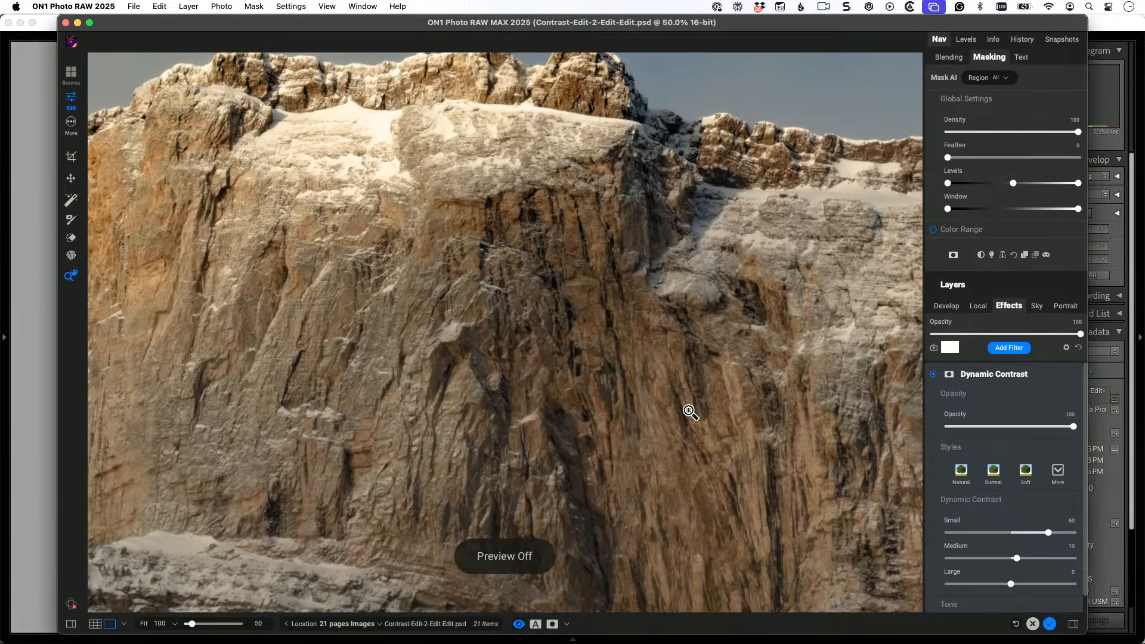
pyautogui.press('\\')
pyautogui.press('\\')
pyautogui.press('\\')
pyautogui.press('\\')
pyautogui.press('\\')
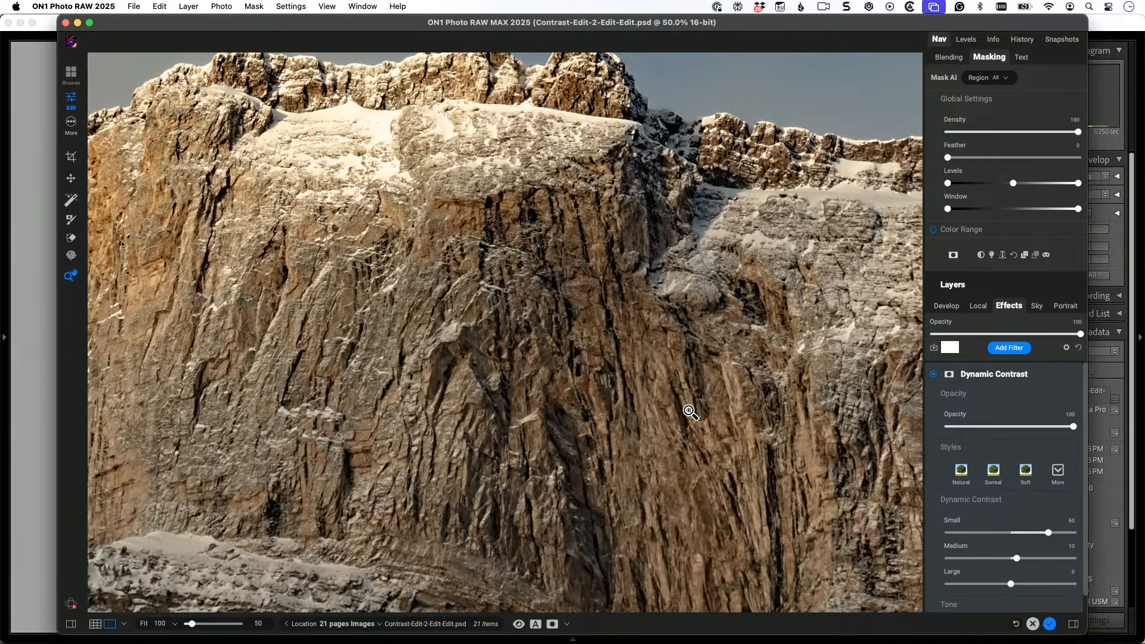
pyautogui.keyDown('alt'); pyautogui.click(690, 411); pyautogui.keyUp('alt')
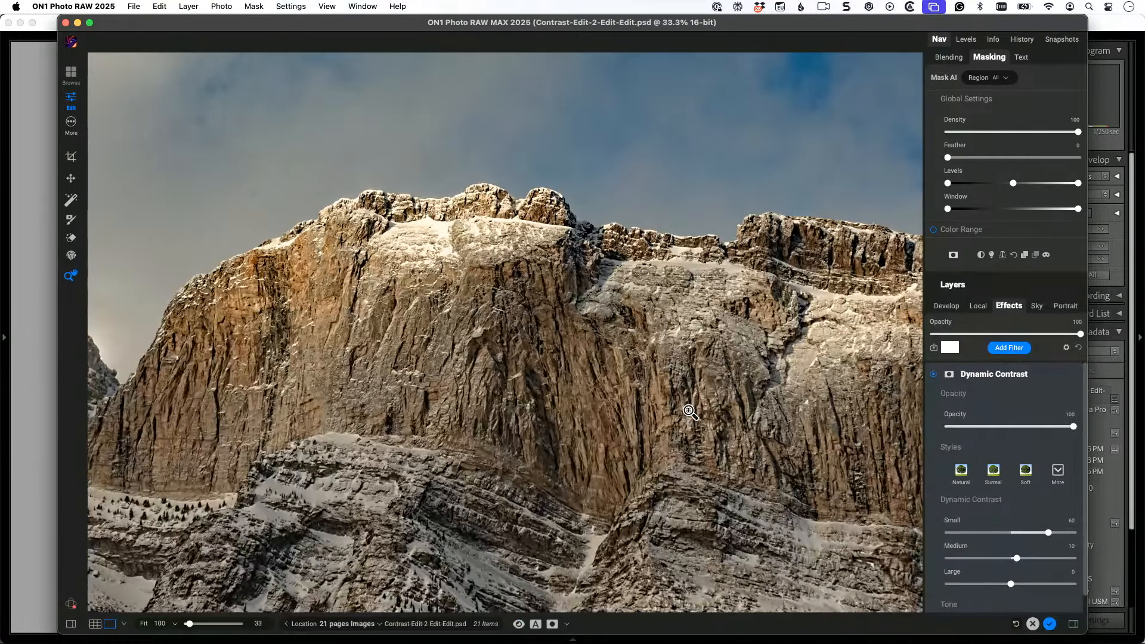
pyautogui.keyDown('alt'); pyautogui.click(690, 411); pyautogui.keyUp('alt')
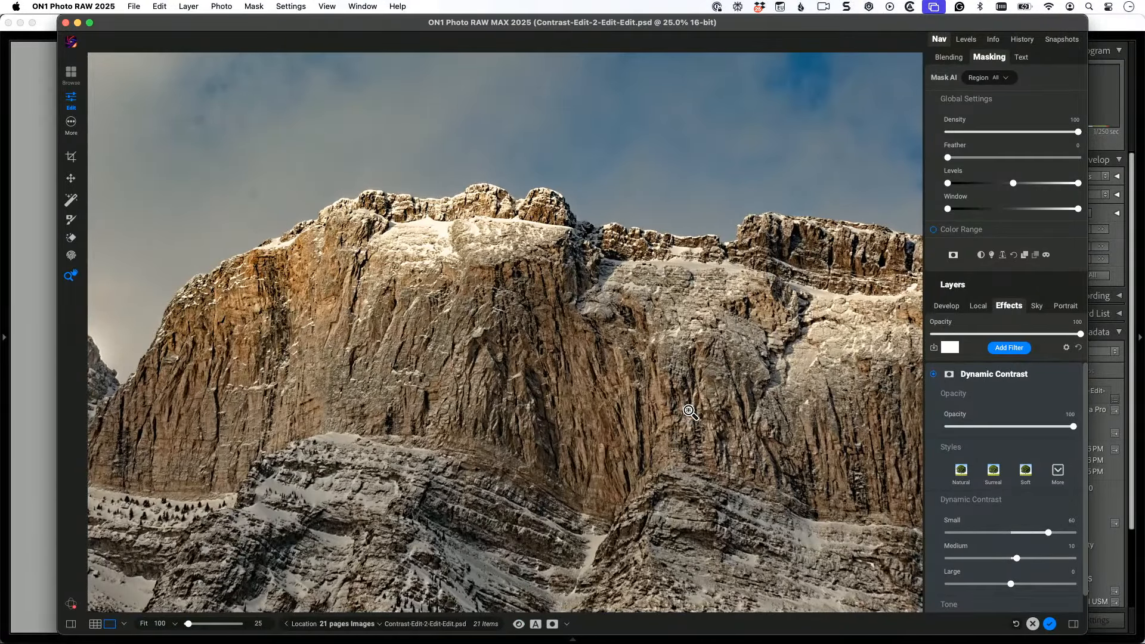
pyautogui.scroll(-1, 975, 505)
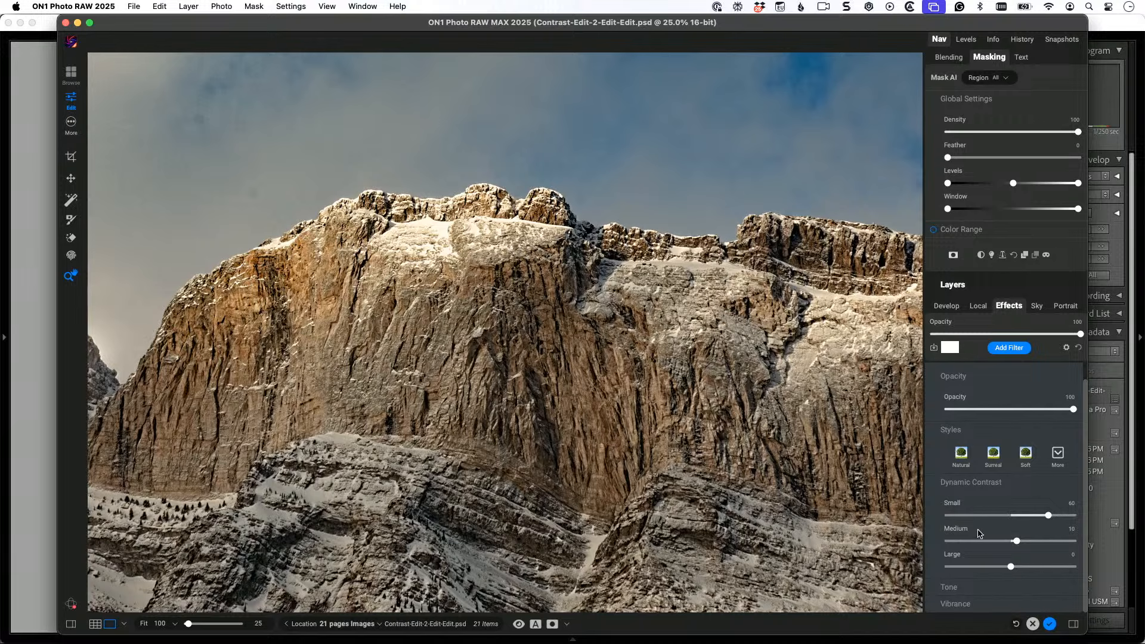